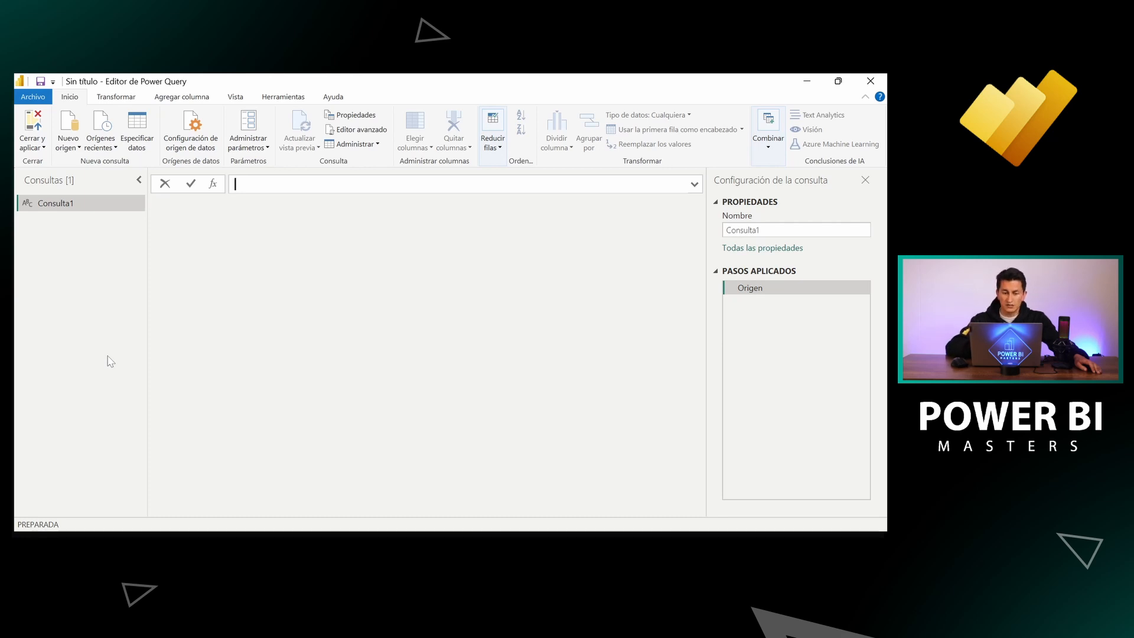
Step: Copy the formula = List.Dates(#date(2000,1,1),365*30,#duration(1,0,0,0)) from the Tabla de Fechas.txt file and apply it in the blank Power Query query
{"action": "key", "text": "alt+Tab"}
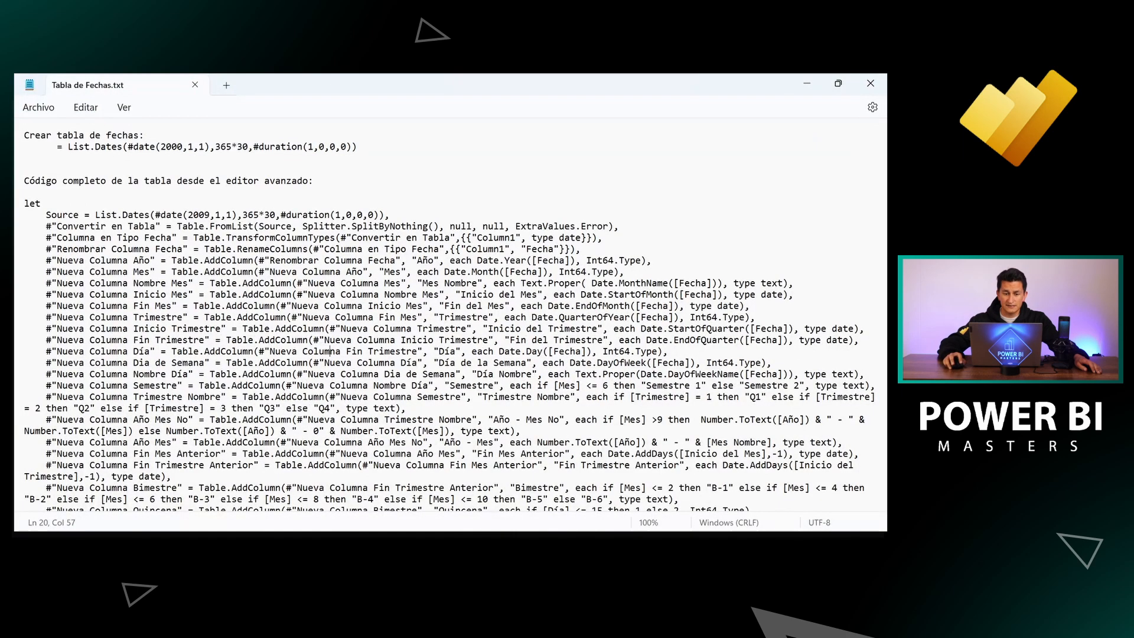
{"action": "left_click_drag", "start_coordinate": [358, 147], "coordinate": [57, 147]}
{"action": "key", "text": "ctrl+c"}
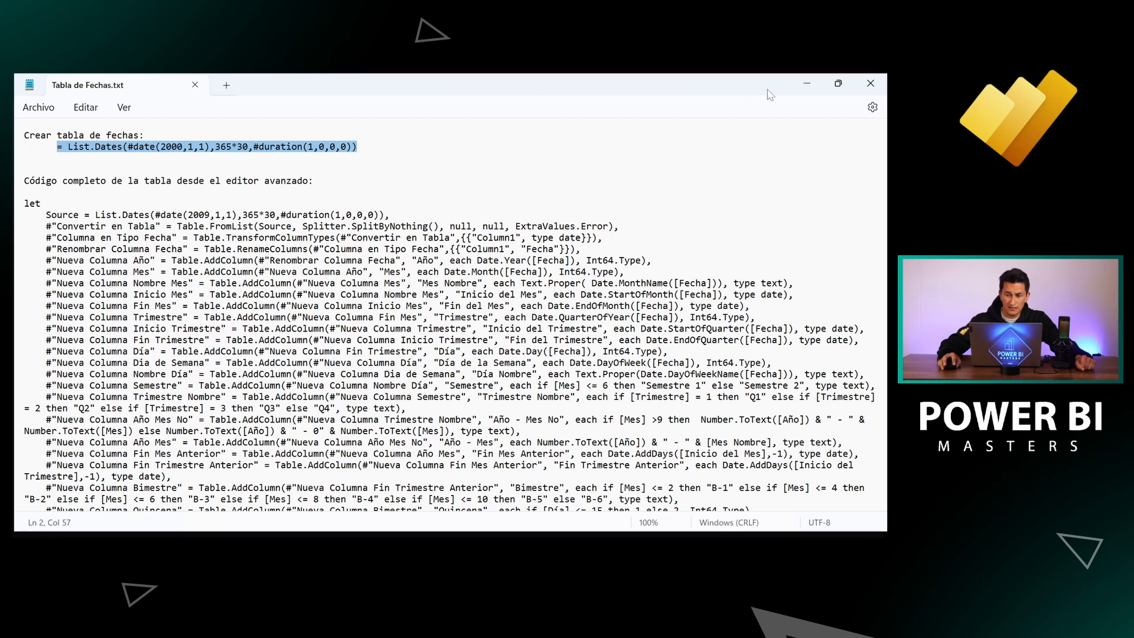
{"action": "left_click", "coordinate": [807, 83]}
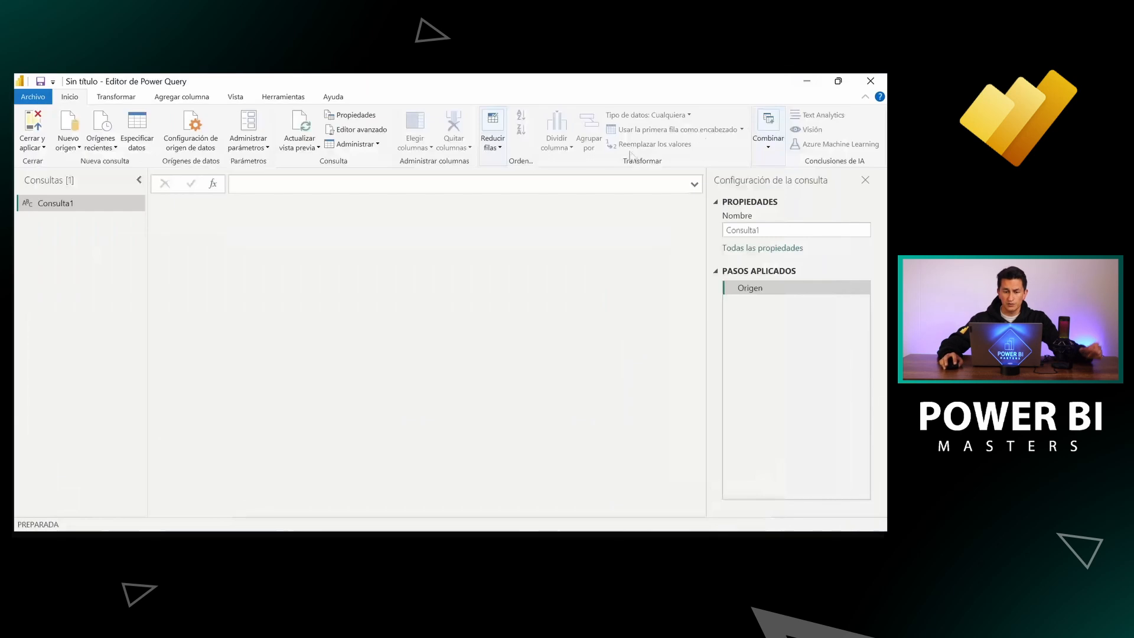
{"action": "left_click", "coordinate": [583, 184]}
{"action": "key", "text": "ctrl+v"}
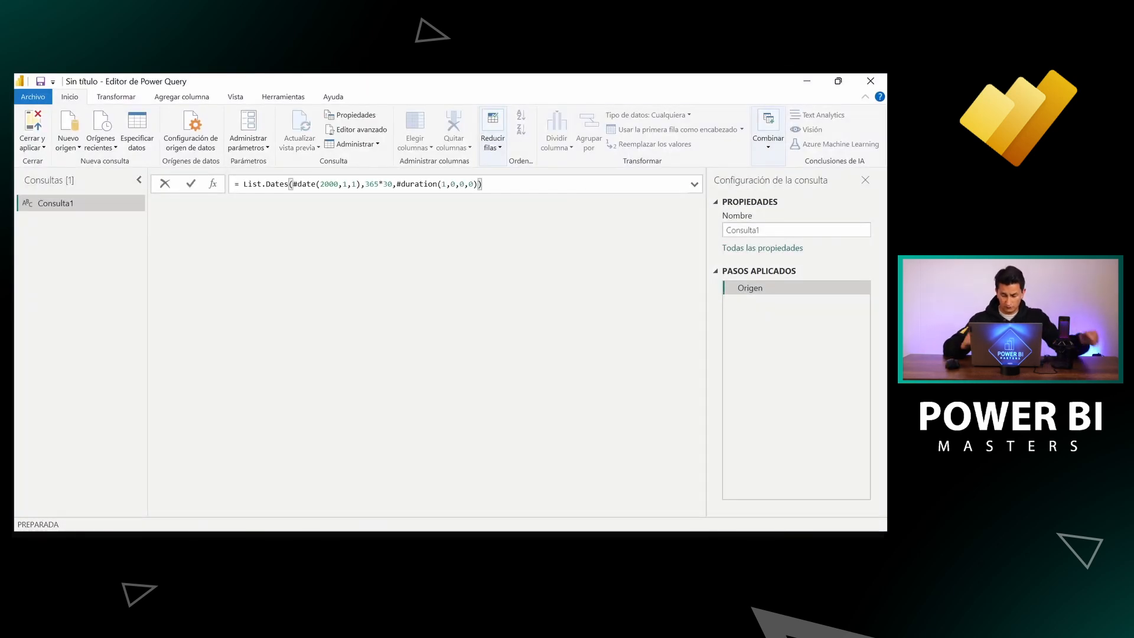
{"action": "key", "text": "Return"}
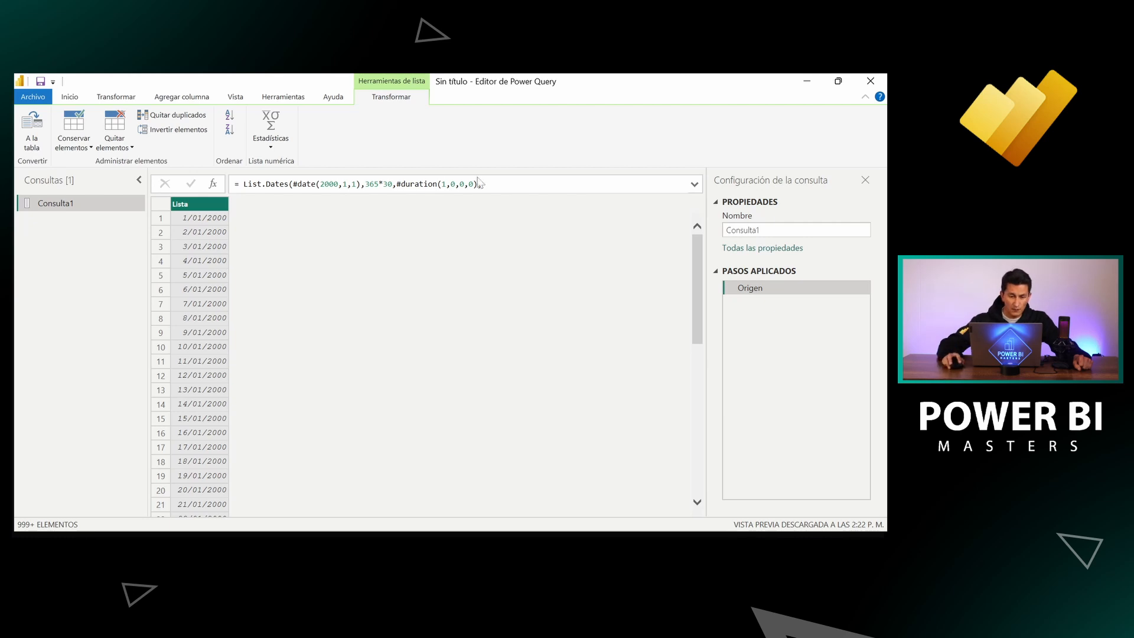
Step: Retype the opening parenthesis of List.Dates to call up its argument help, and highlight the start argument #date(2000,1,1)
{"action": "left_click", "coordinate": [292, 183]}
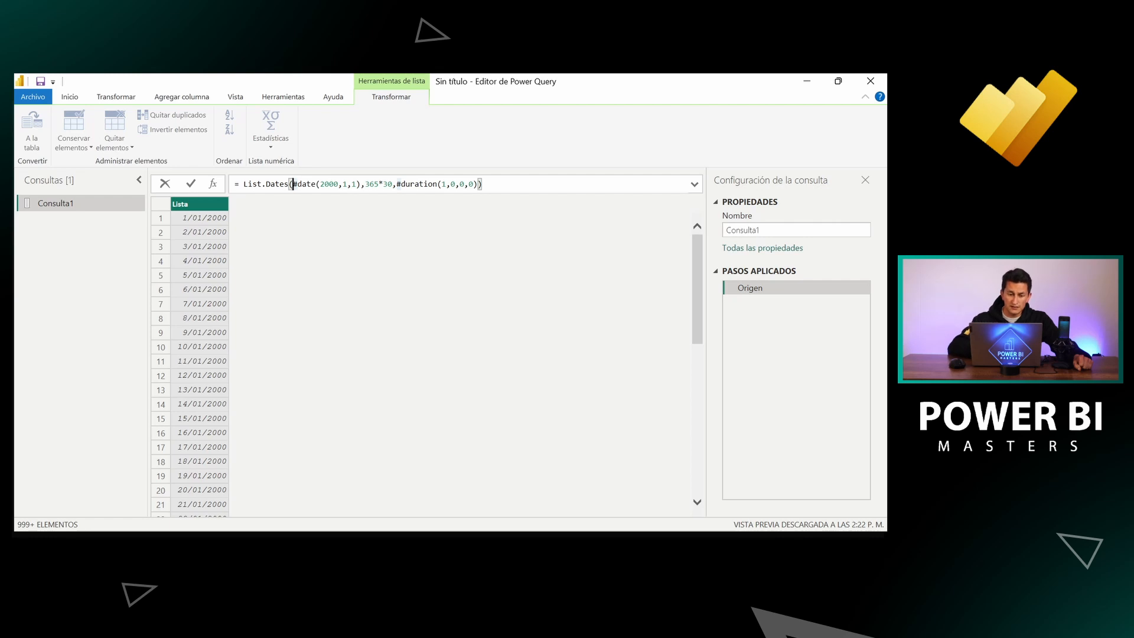
{"action": "key", "text": "BackSpace"}
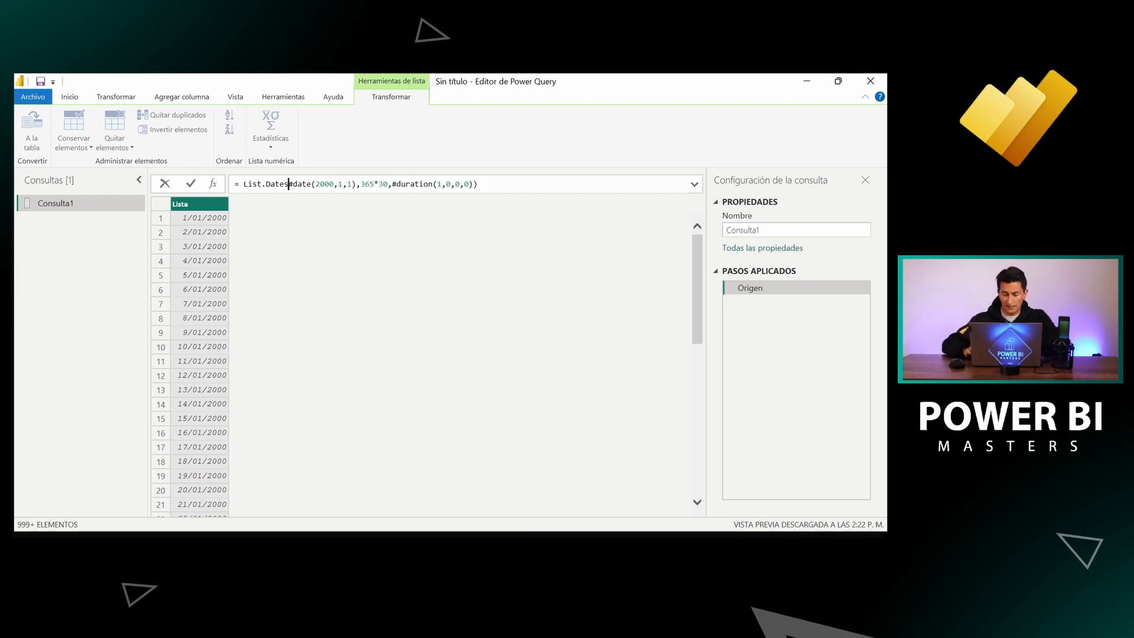
{"action": "type", "text": ")"}
{"action": "key", "text": "BackSpace"}
{"action": "type", "text": "("}
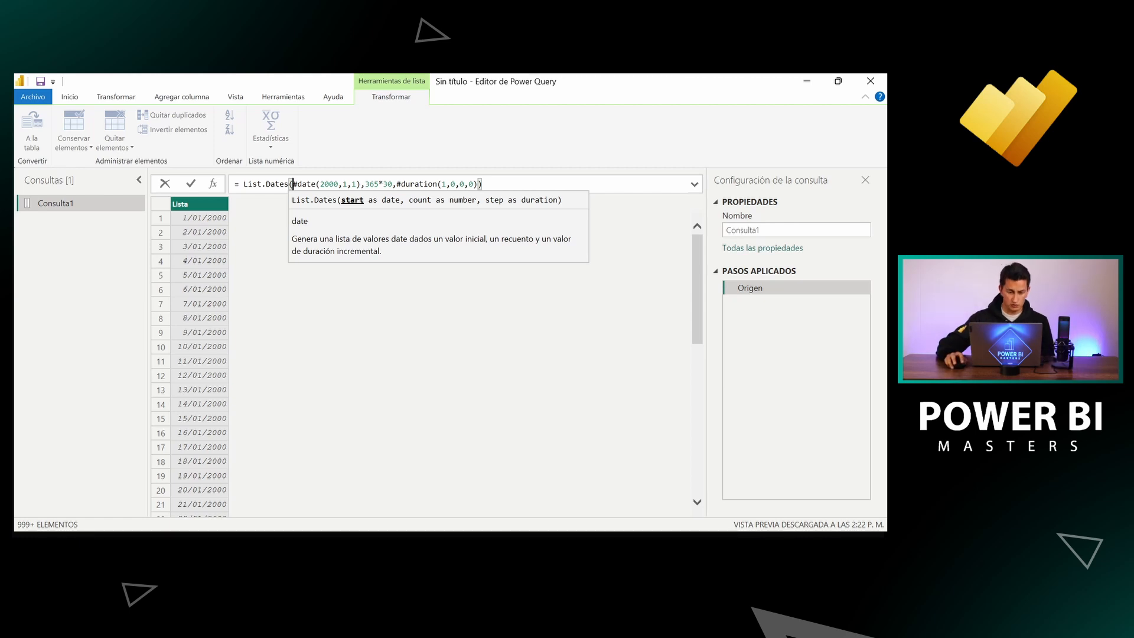
{"action": "key", "text": "Escape"}
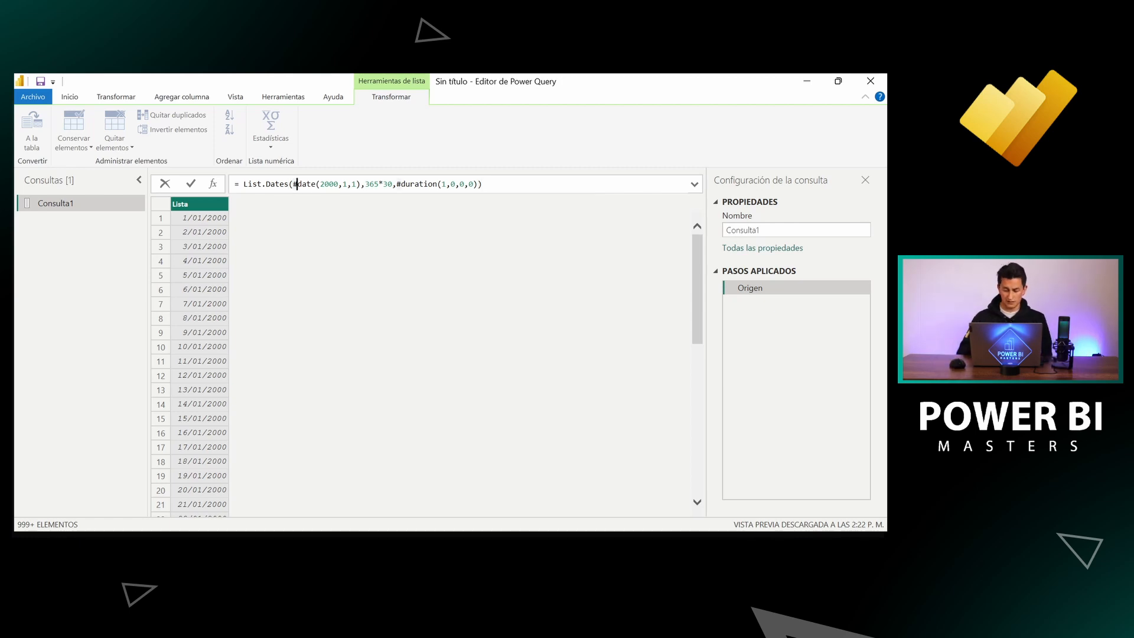
{"action": "left_click_drag", "start_coordinate": [293, 184], "coordinate": [361, 184]}
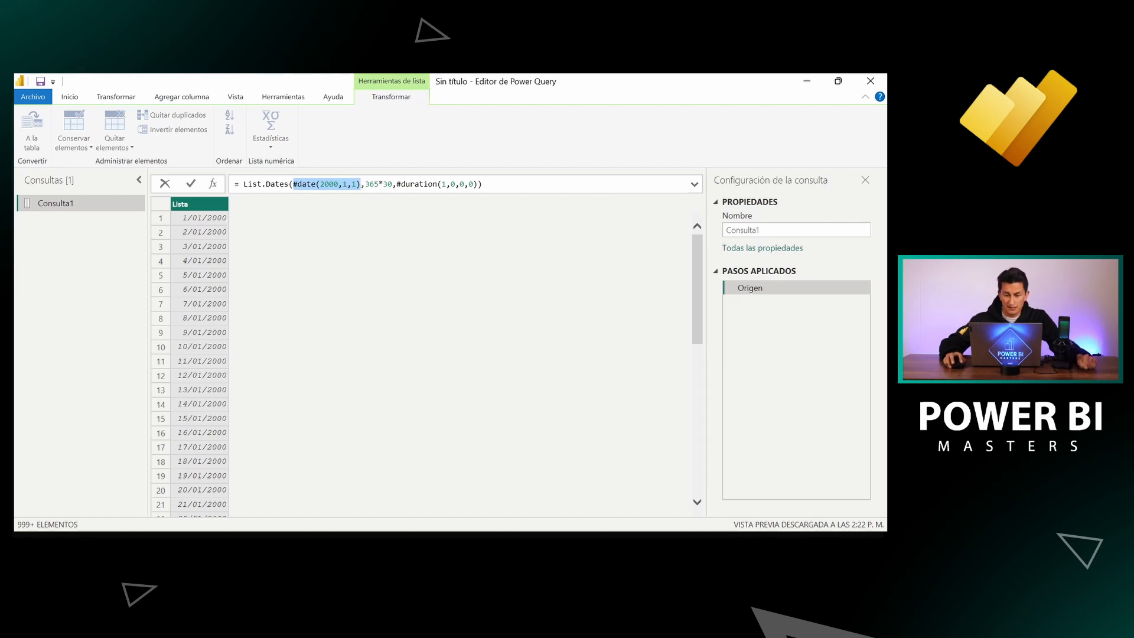
Step: Apply a trial count of 10 in the List.Dates formula, and restore the copied 365*30 expression in its place
{"action": "key", "text": "Right"}
{"action": "key", "text": "Right"}
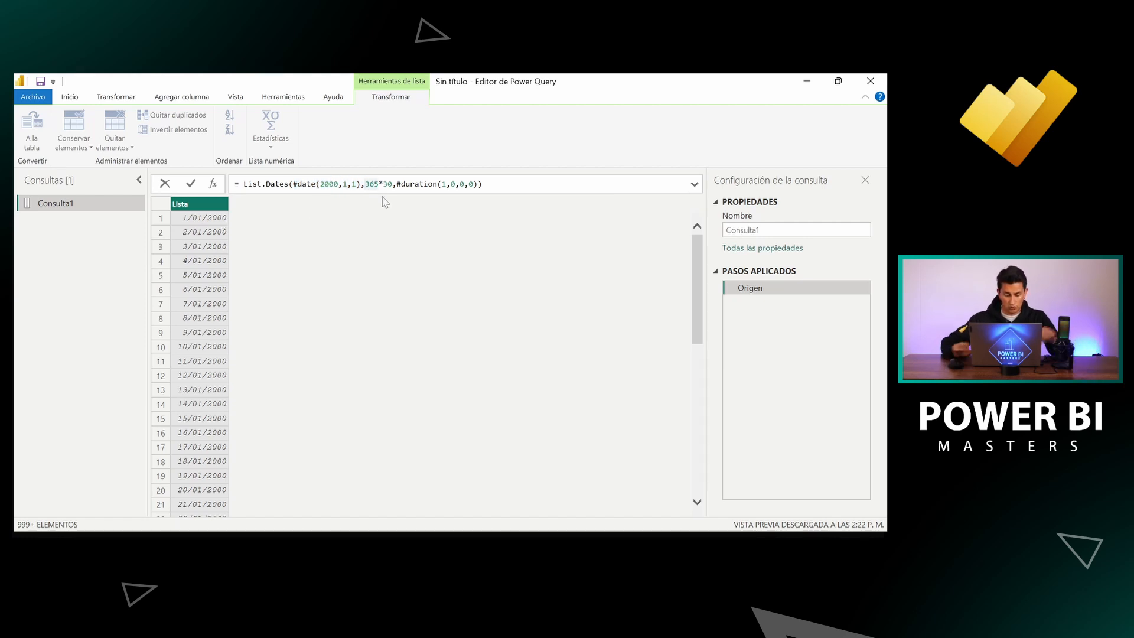
{"action": "key", "text": "shift+Right"}
{"action": "key", "text": "shift+Right"}
{"action": "key", "text": "shift+Right"}
{"action": "key", "text": "shift+Right"}
{"action": "key", "text": "shift+Right"}
{"action": "key", "text": "shift+Right"}
{"action": "key", "text": "ctrl+c"}
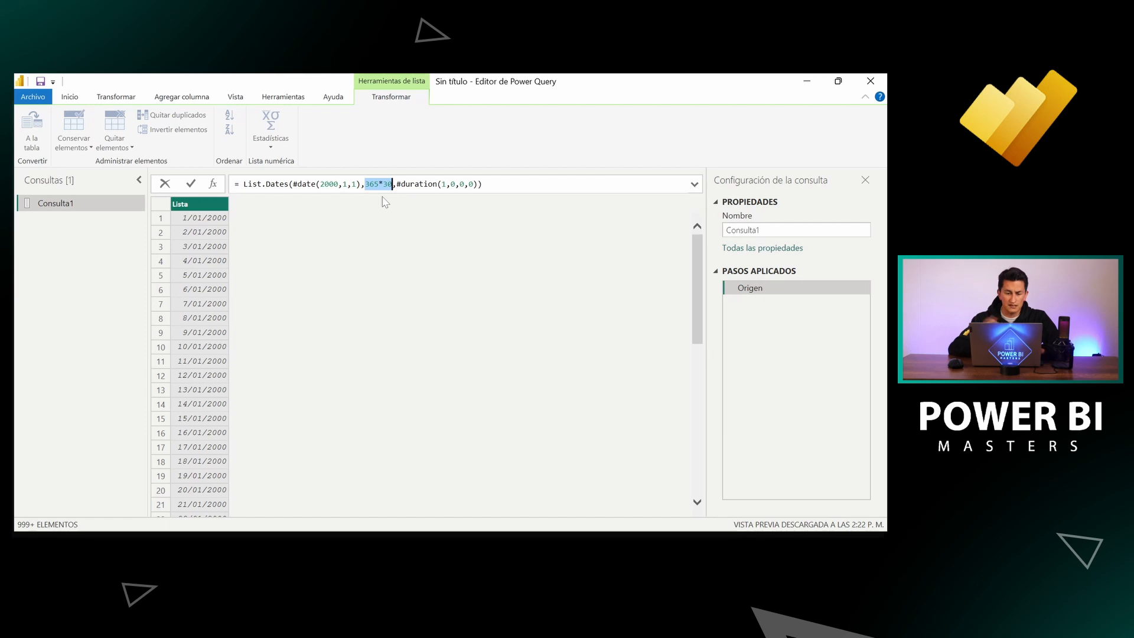
{"action": "type", "text": "10"}
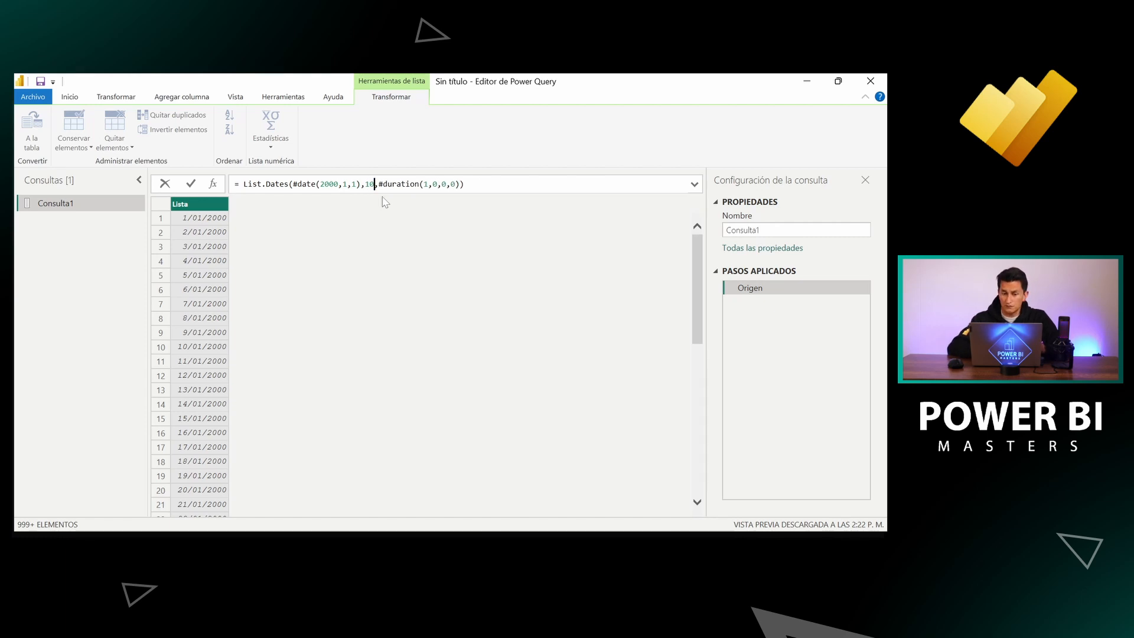
{"action": "key", "text": "Return"}
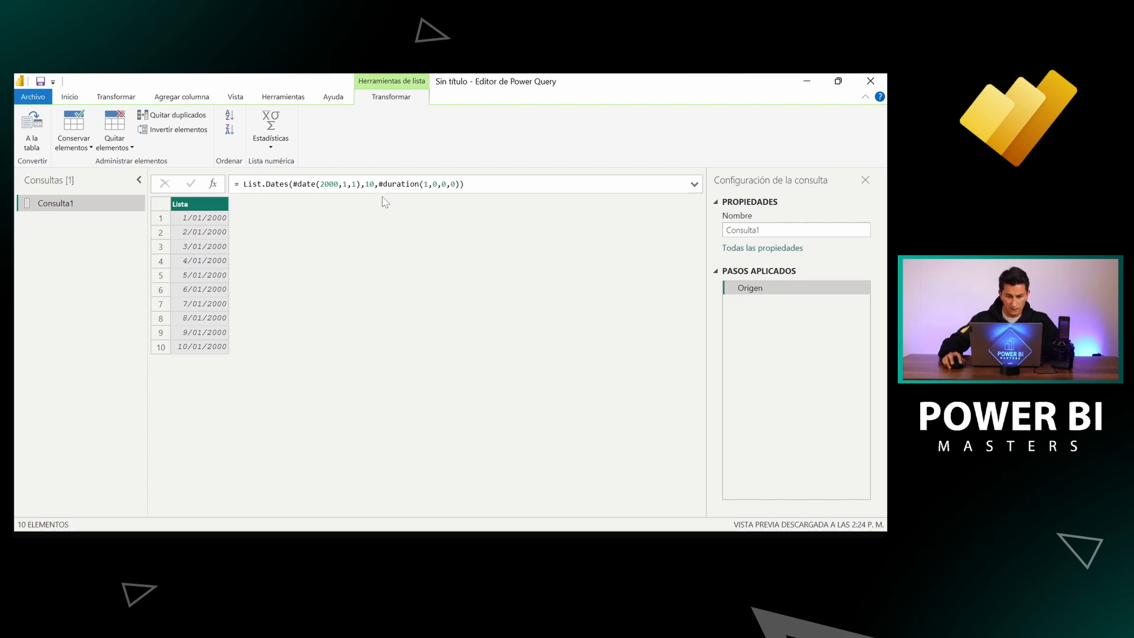
{"action": "double_click", "coordinate": [370, 184]}
{"action": "key", "text": "ctrl+v"}
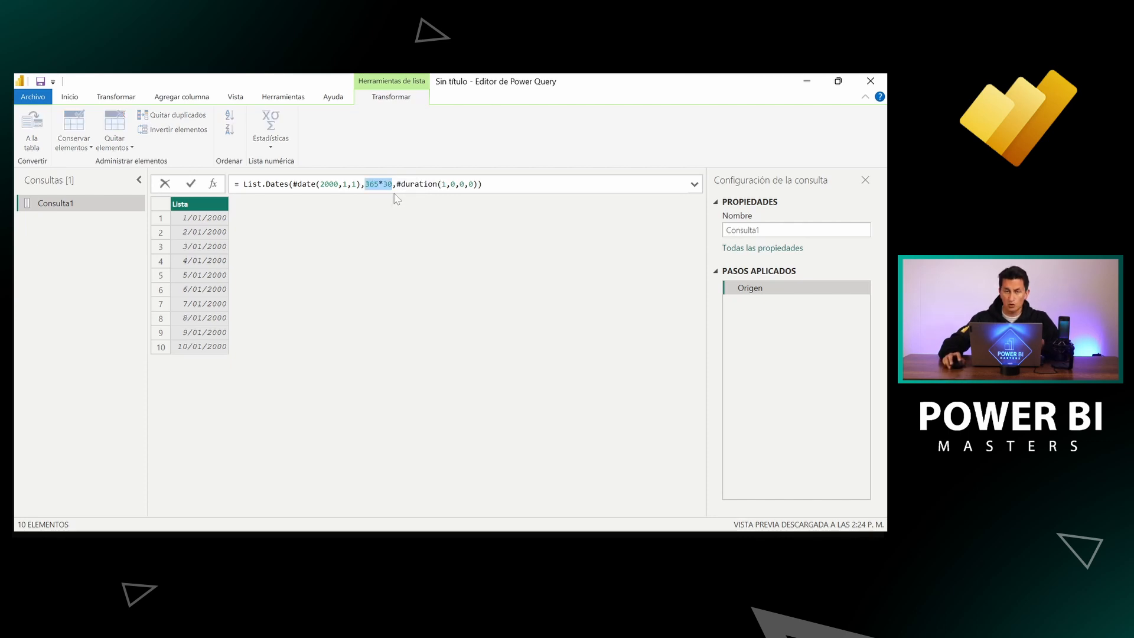
Step: Highlight the step argument #duration(1,0,0,0) in the List.Dates formula to examine it
{"action": "left_click", "coordinate": [475, 184]}
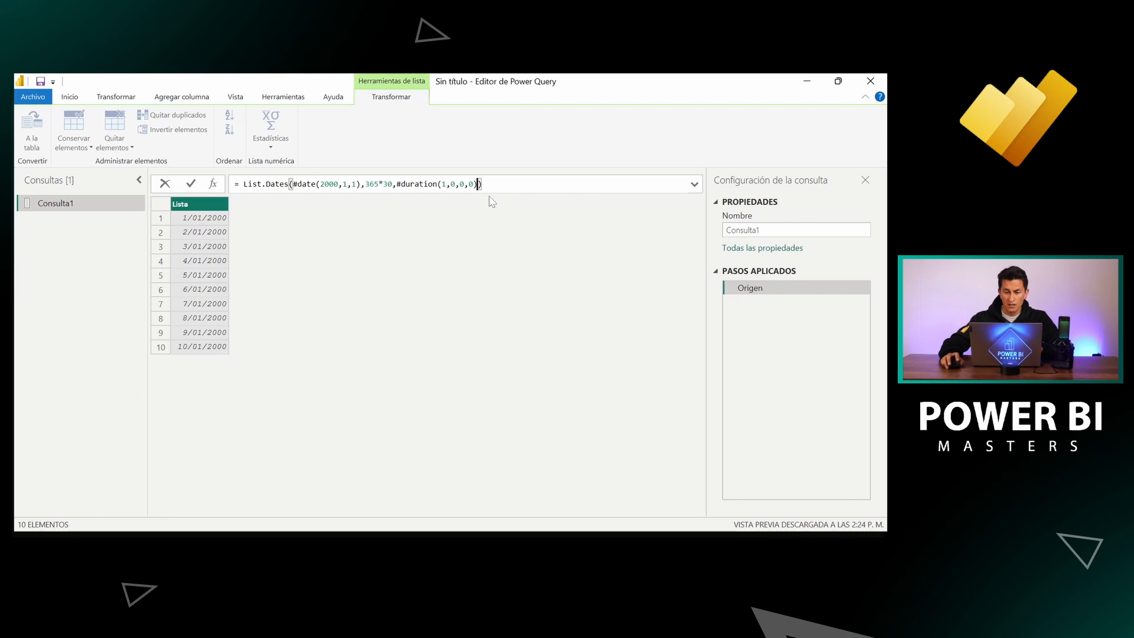
{"action": "key", "text": "shift+Left"}
{"action": "key", "text": "shift+Left"}
{"action": "key", "text": "shift+Left"}
{"action": "key", "text": "shift+Left"}
{"action": "key", "text": "shift+Left"}
{"action": "key", "text": "shift+Left"}
{"action": "key", "text": "shift+Left"}
{"action": "key", "text": "shift+Left"}
{"action": "key", "text": "shift+Left"}
{"action": "key", "text": "shift+Left"}
{"action": "key", "text": "shift+Left"}
{"action": "key", "text": "shift+Left"}
{"action": "key", "text": "shift+Left"}
{"action": "key", "text": "shift+Left"}
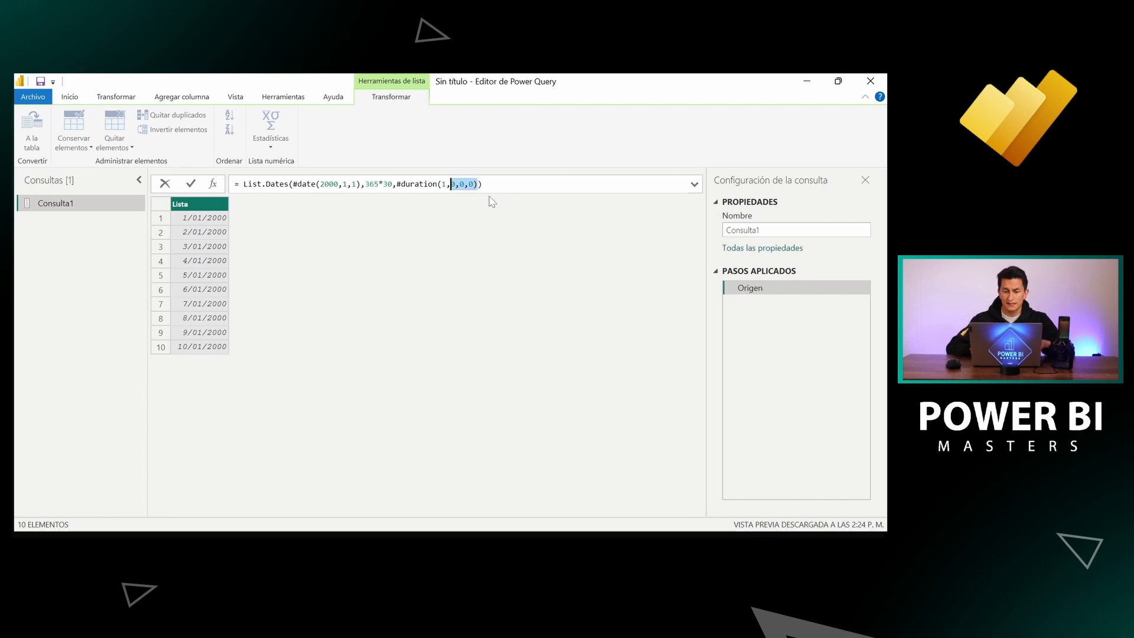
{"action": "key", "text": "shift+Left"}
{"action": "key", "text": "shift+Left"}
{"action": "key", "text": "shift+Left"}
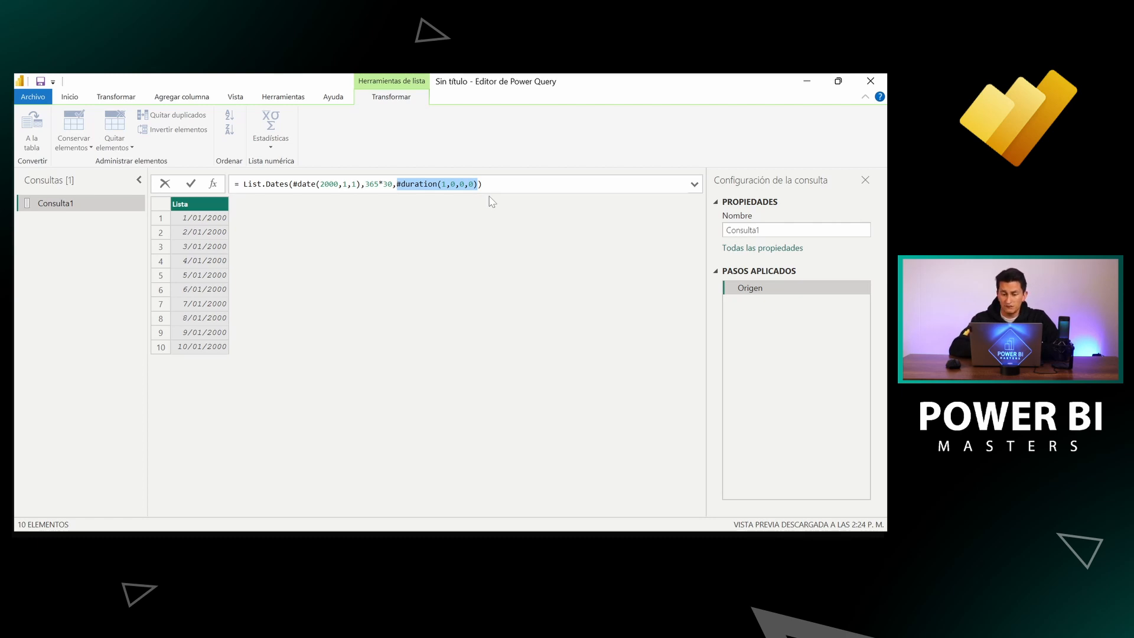
{"action": "key", "text": "Right"}
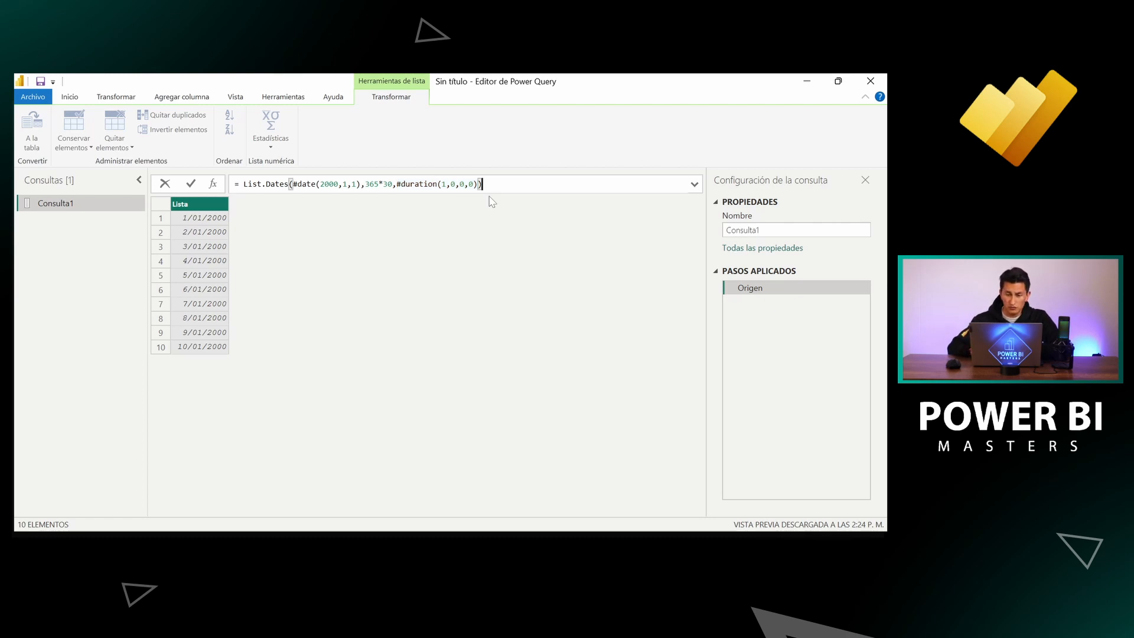
Step: Retype the opening parenthesis of #duration to check its argument help
{"action": "key", "text": "Left"}
{"action": "key", "text": "Left"}
{"action": "key", "text": "Left"}
{"action": "key", "text": "Left"}
{"action": "key", "text": "Left"}
{"action": "key", "text": "Left"}
{"action": "key", "text": "Left"}
{"action": "key", "text": "BackSpace"}
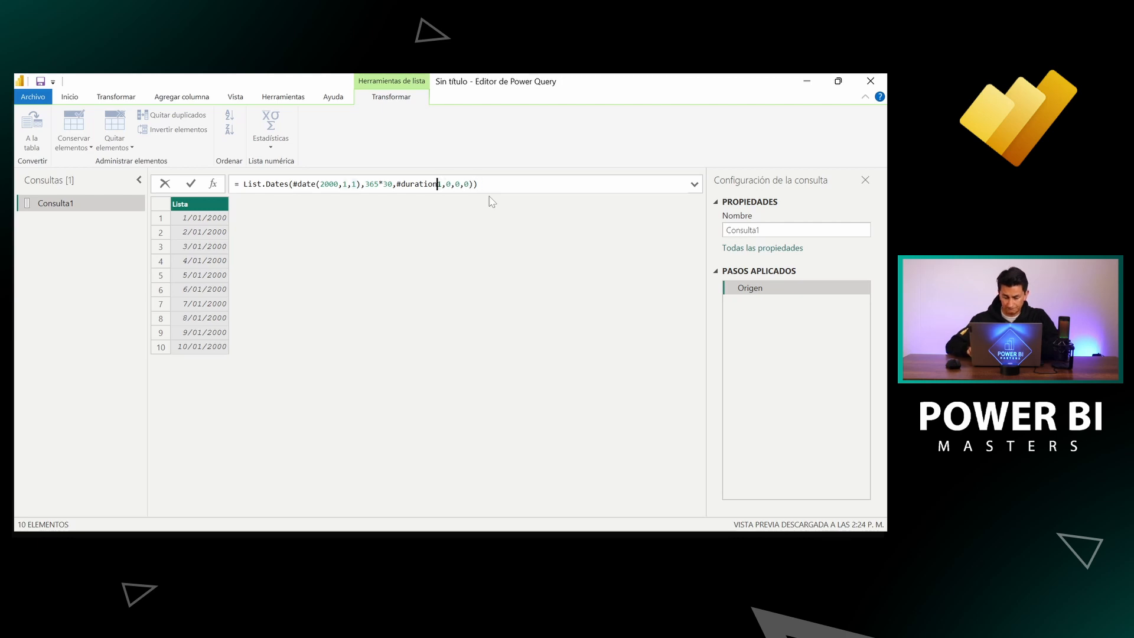
{"action": "type", "text": "/"}
{"action": "key", "text": "BackSpace"}
{"action": "type", "text": "("}
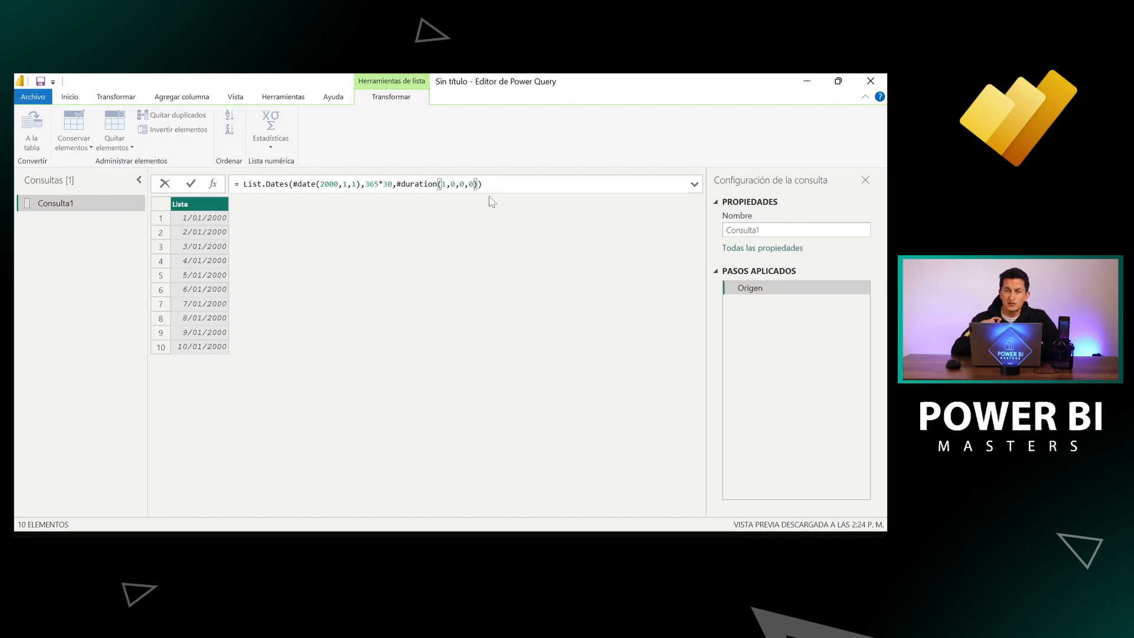
Step: Go through the four #duration arguments one by one and apply the List.Dates formula with the count 365*30
{"action": "key", "text": "shift+Right"}
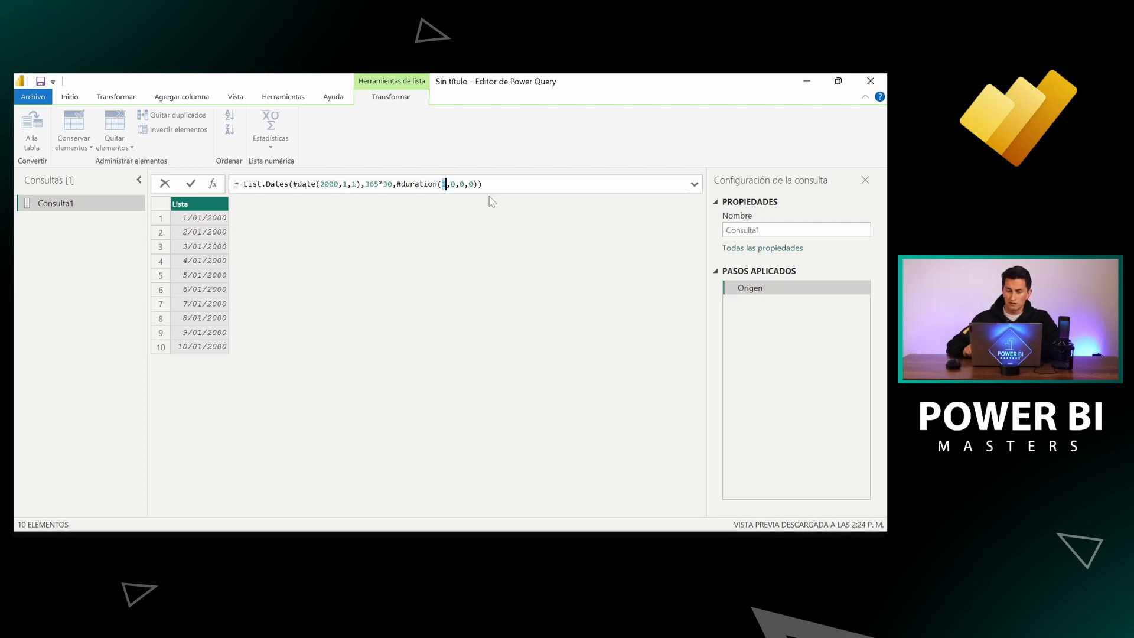
{"action": "key", "text": "Right"}
{"action": "key", "text": "Right"}
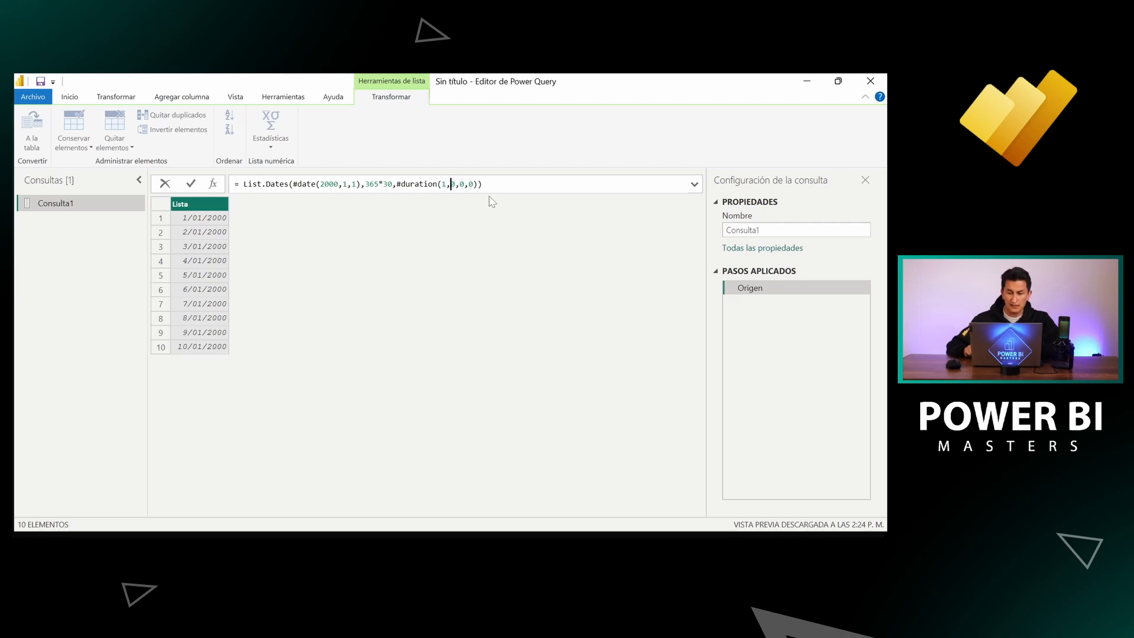
{"action": "key", "text": "Right"}
{"action": "key", "text": "Right"}
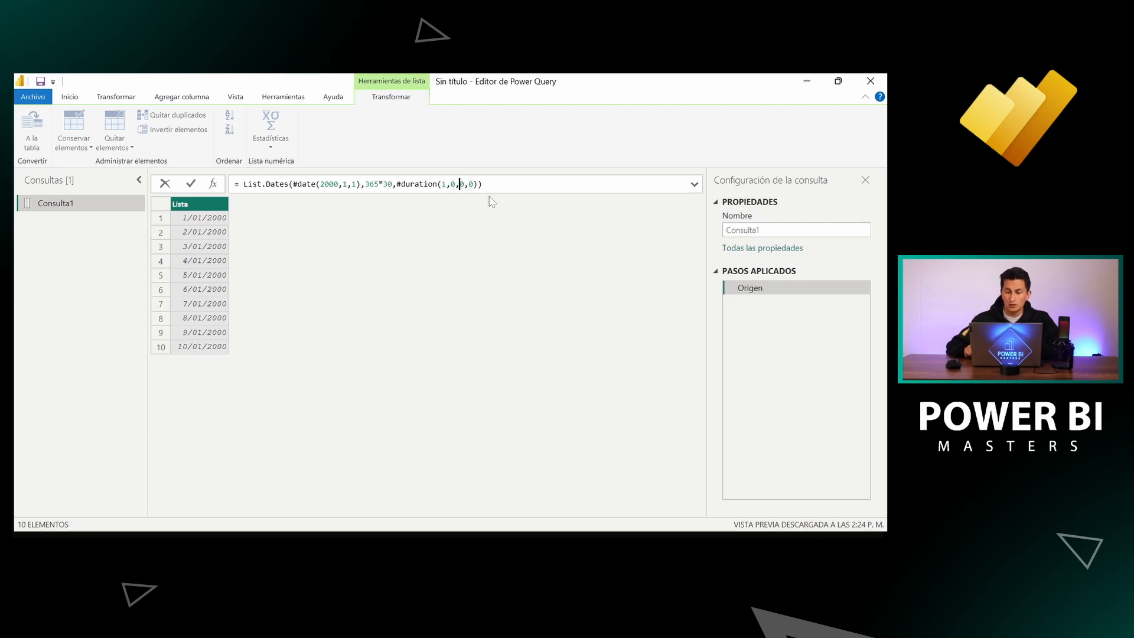
{"action": "key", "text": "Right"}
{"action": "key", "text": "Right"}
{"action": "key", "text": "shift+Right"}
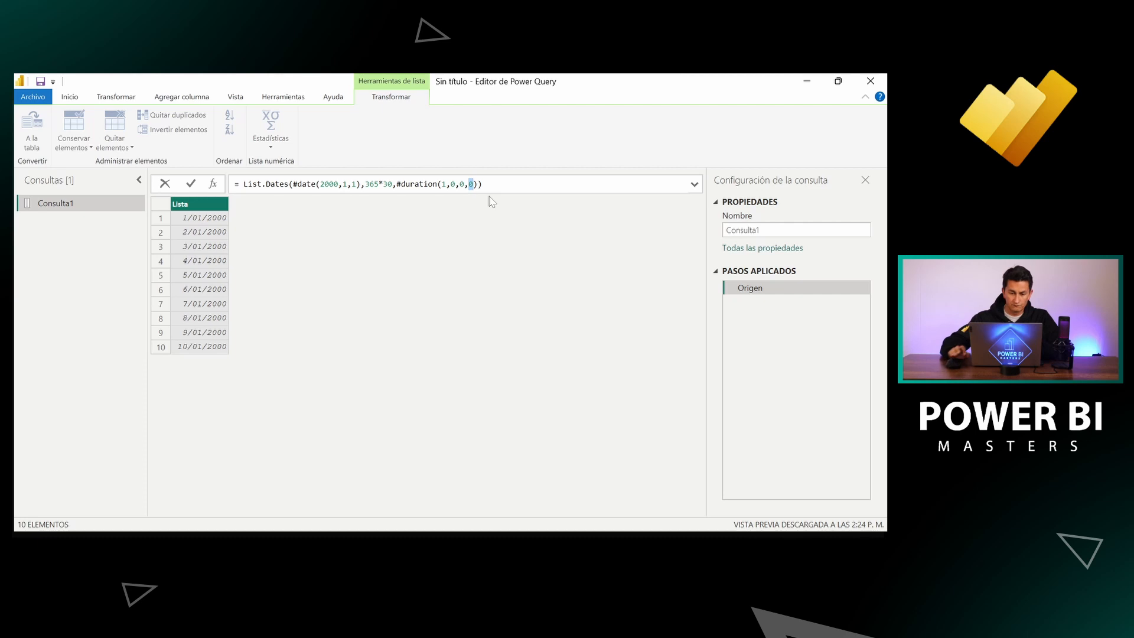
{"action": "key", "text": "End"}
{"action": "key", "text": "Return"}
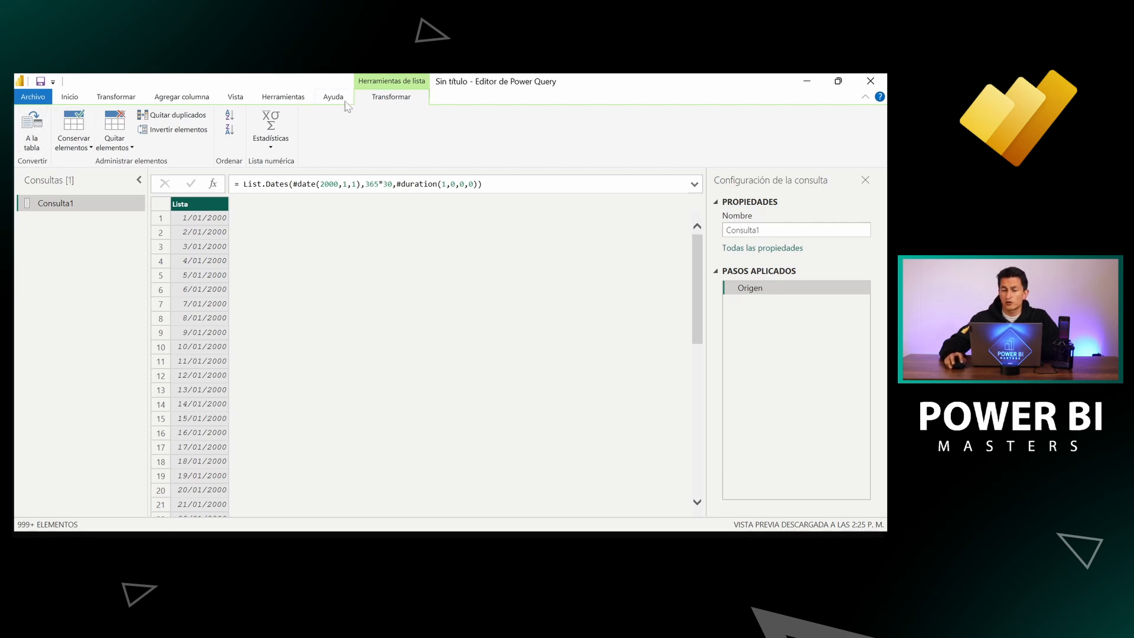
Step: Convert the date list to a table with delimiter Ninguno and extra columns set to Mostrar como errores, reviewing both option lists
{"action": "left_click", "coordinate": [36, 148]}
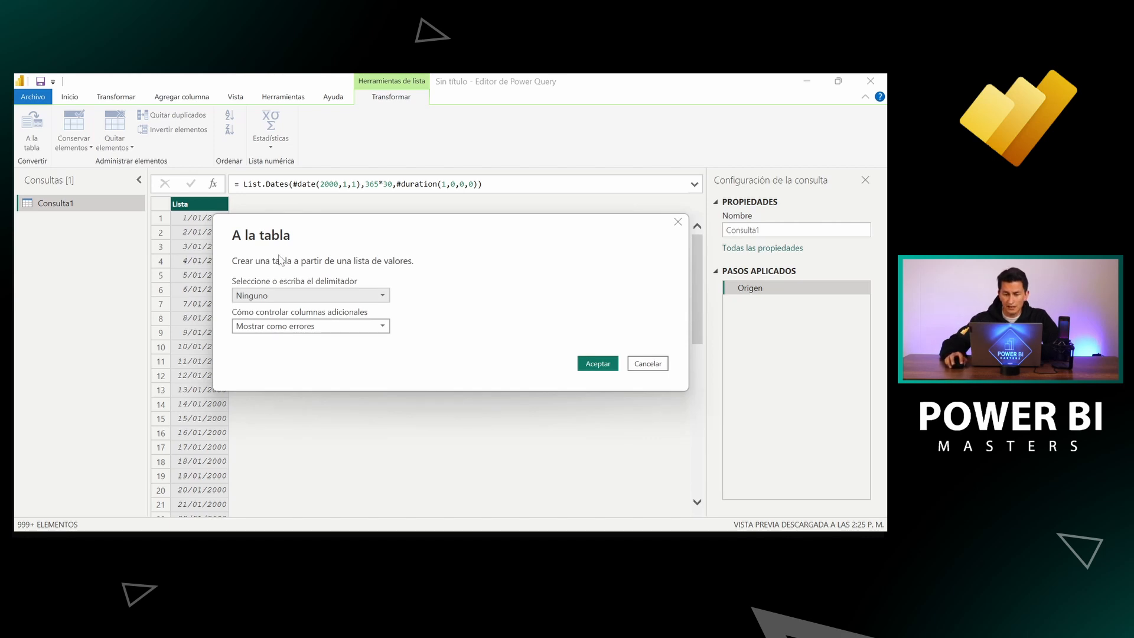
{"action": "left_click_drag", "start_coordinate": [323, 238], "coordinate": [372, 235]}
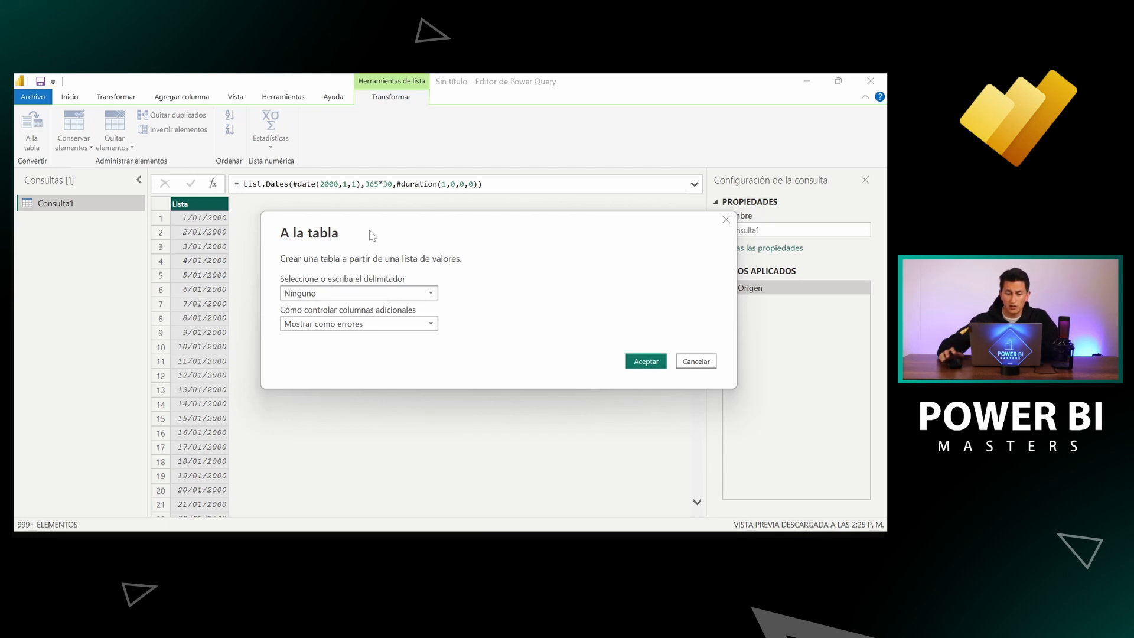
{"action": "left_click", "coordinate": [378, 293]}
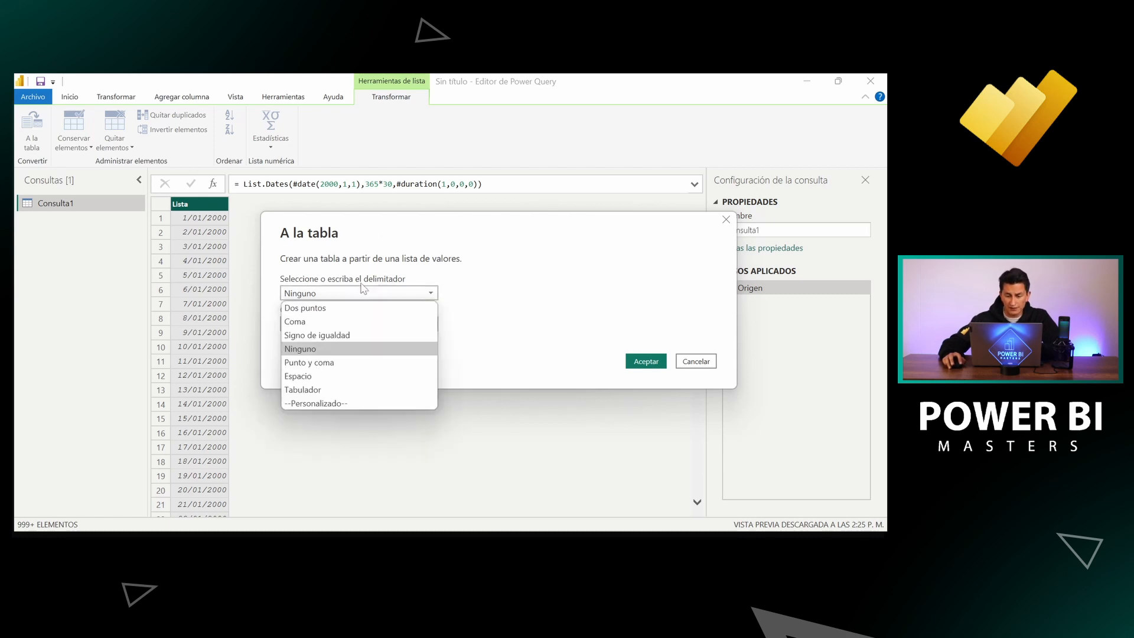
{"action": "left_click", "coordinate": [378, 294]}
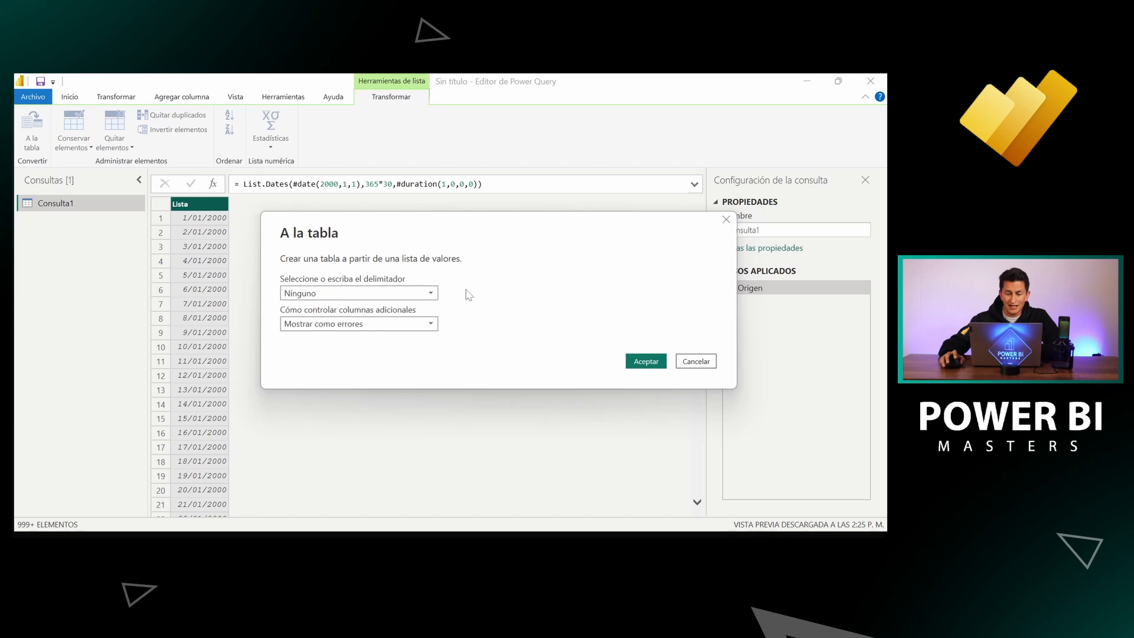
{"action": "left_click", "coordinate": [383, 322]}
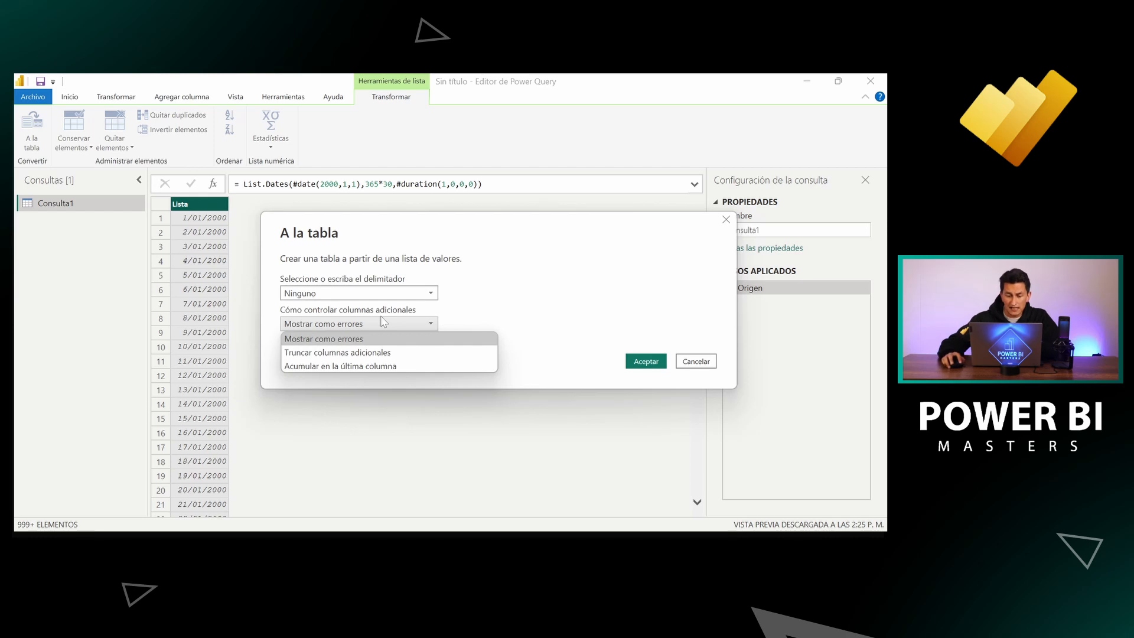
{"action": "left_click", "coordinate": [383, 323]}
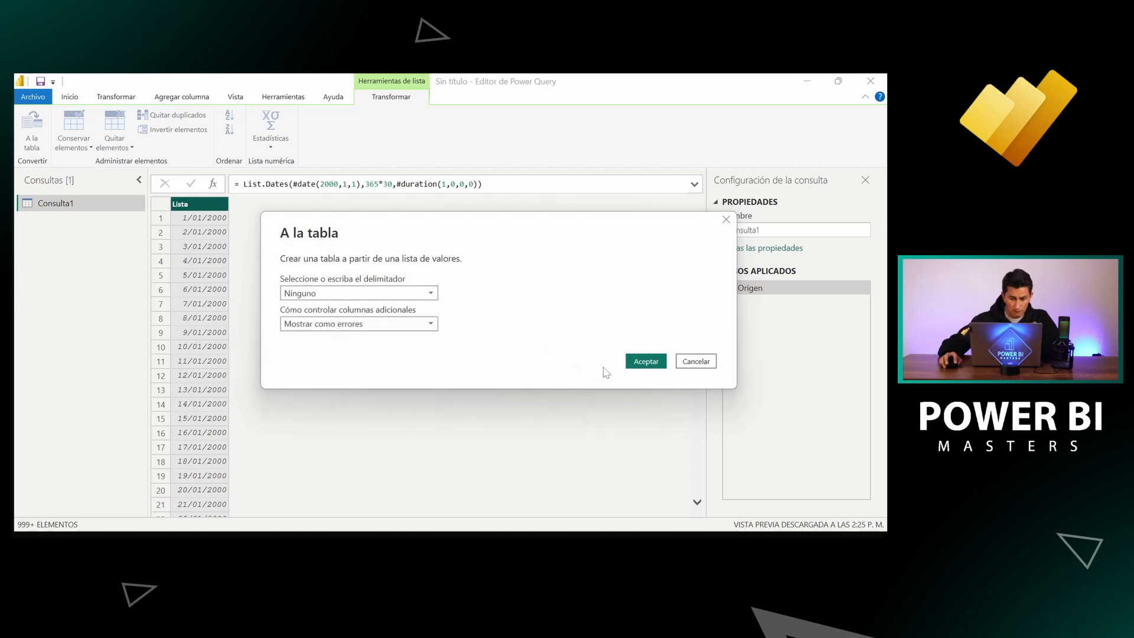
{"action": "left_click", "coordinate": [645, 362]}
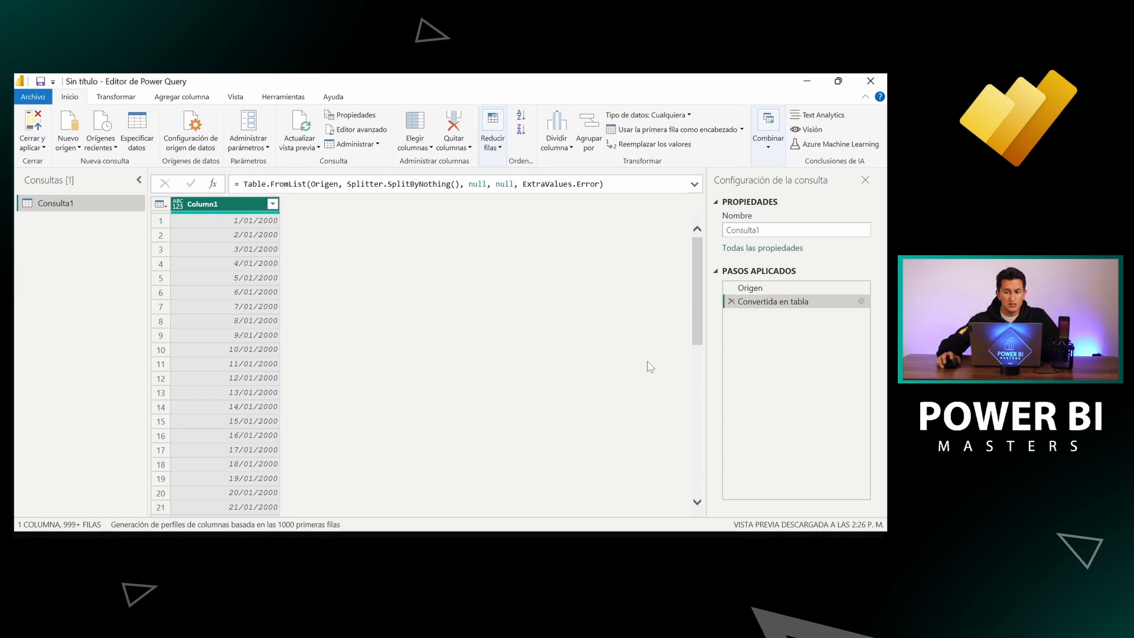
Step: Rename the table's only column, Column1, to Fecha
{"action": "left_click", "coordinate": [759, 230]}
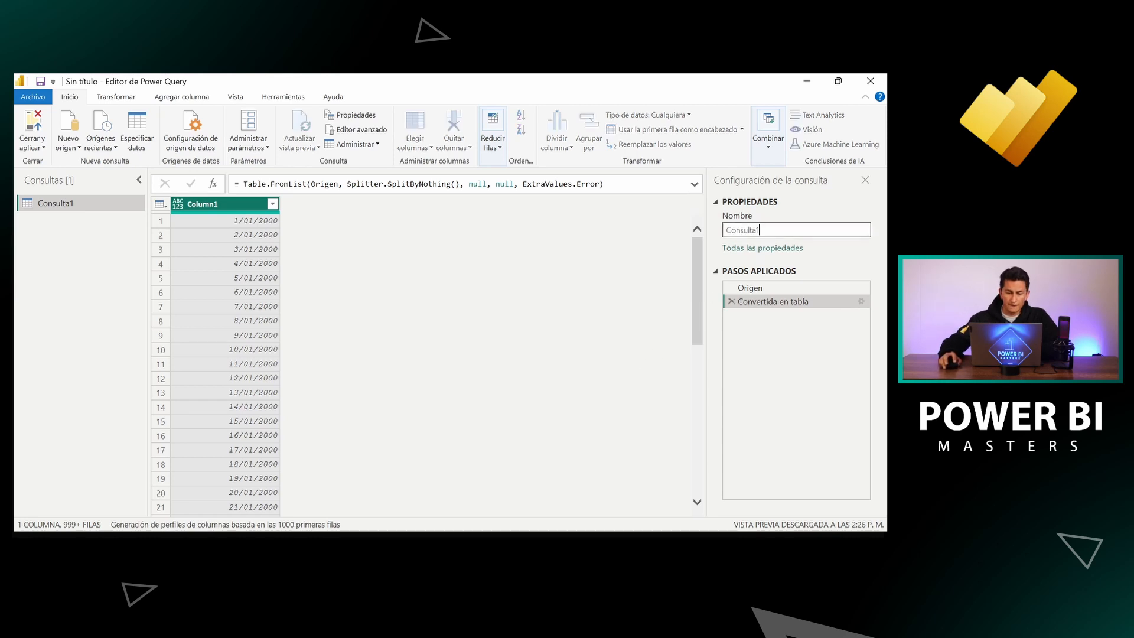
{"action": "left_click", "coordinate": [214, 206]}
{"action": "double_click", "coordinate": [214, 205]}
{"action": "type", "text": "f"}
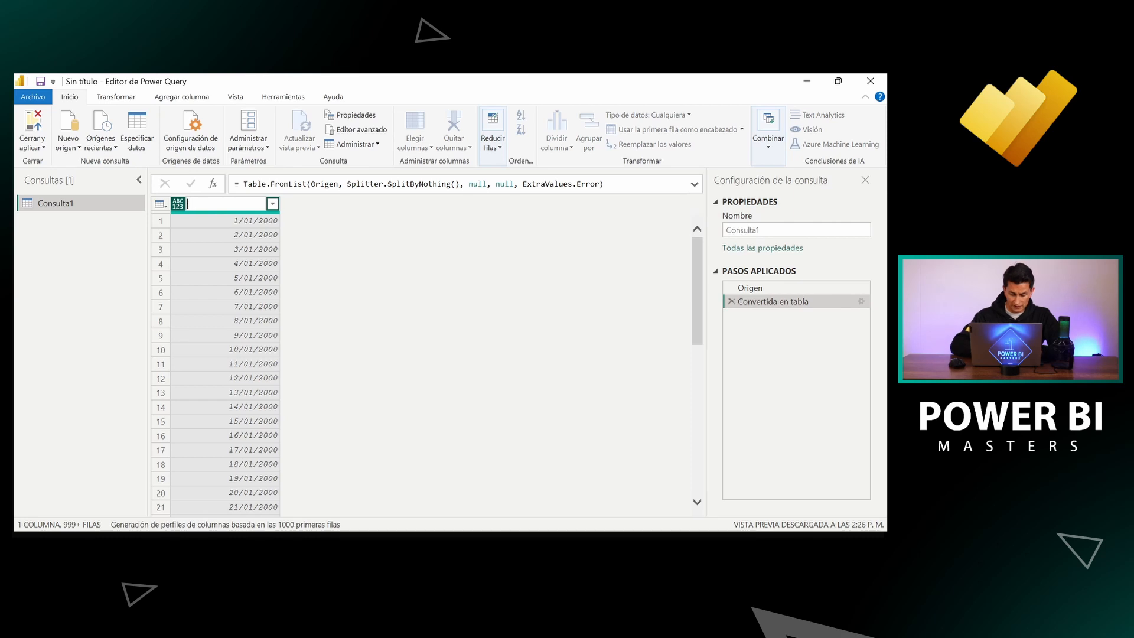
{"action": "type", "text": "Fecha"}
{"action": "key", "text": "Return"}
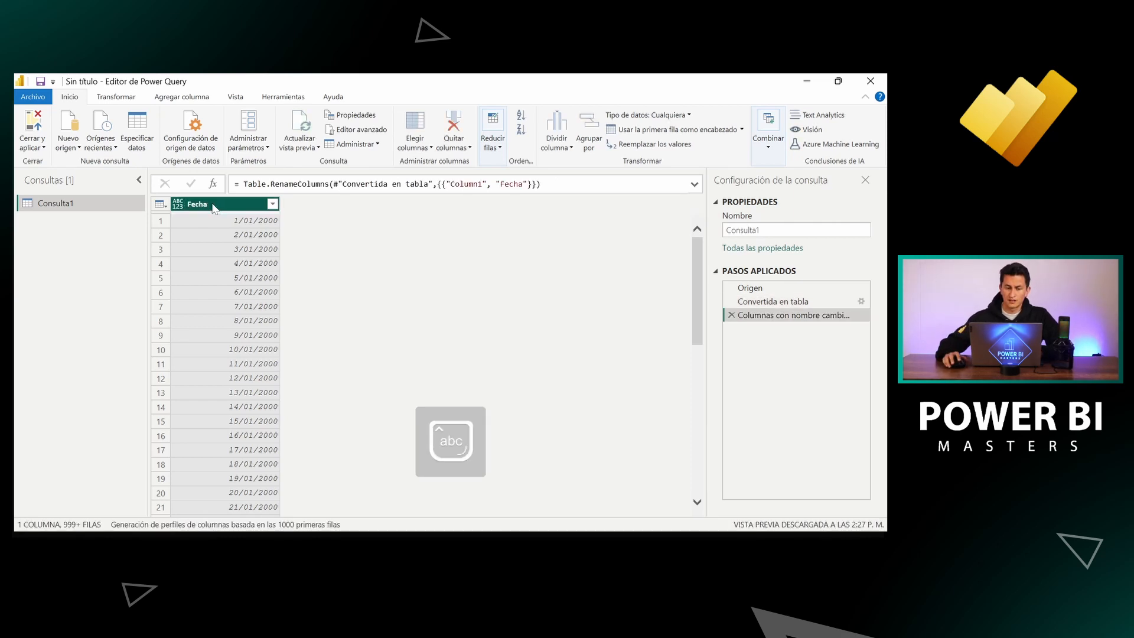
Step: Set the Fecha column's data type to Fecha and rename the query to Fechas
{"action": "left_click", "coordinate": [182, 207]}
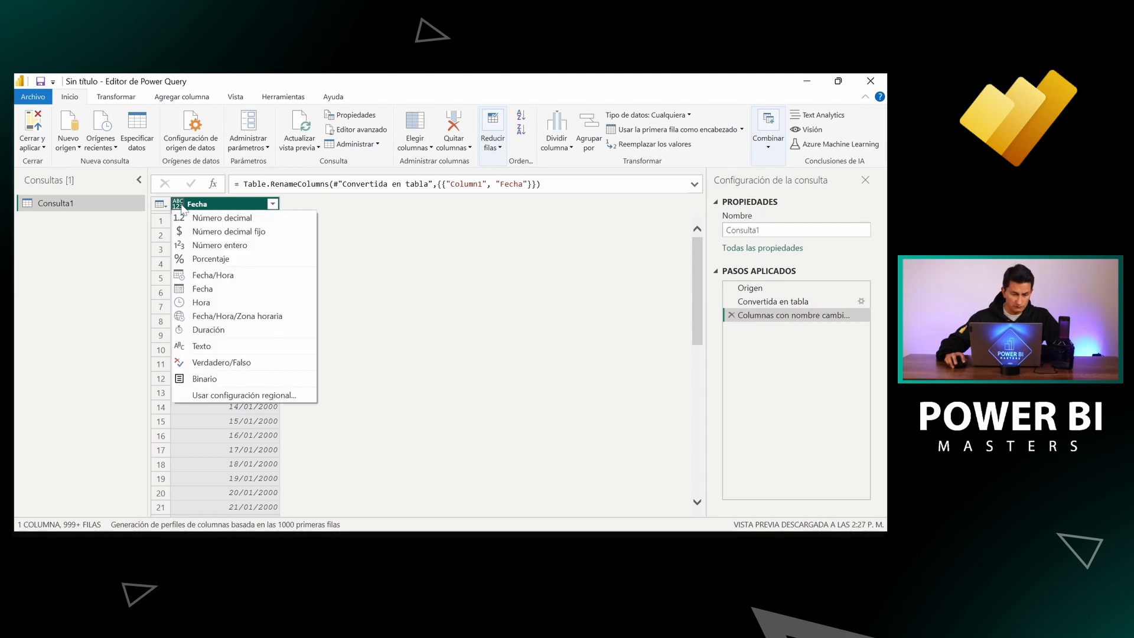
{"action": "left_click", "coordinate": [202, 290]}
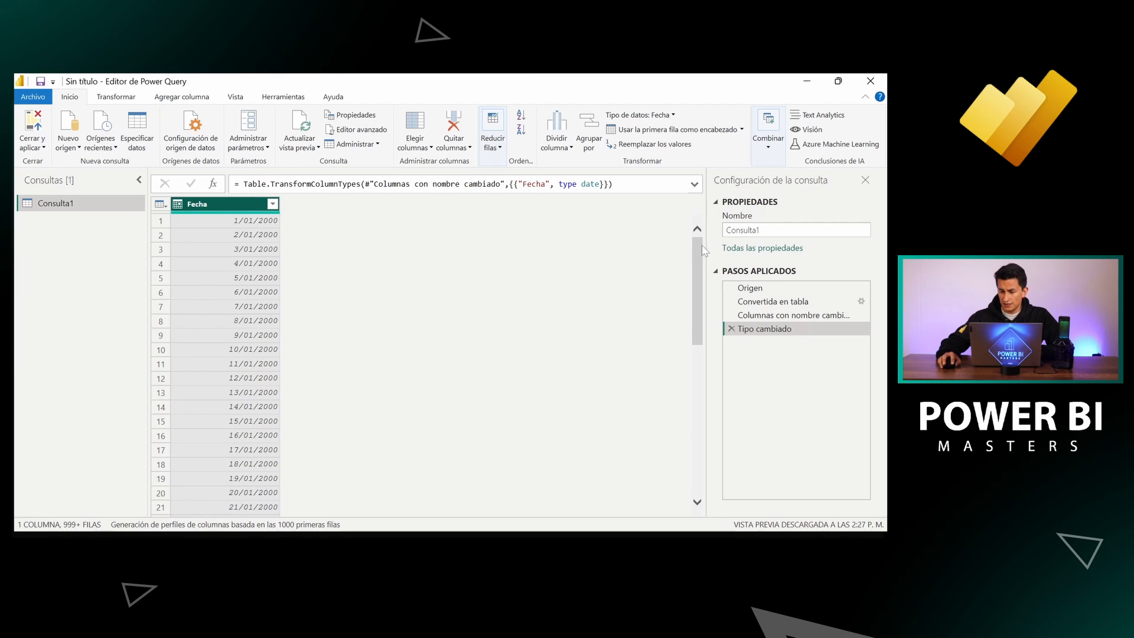
{"action": "left_click", "coordinate": [758, 233]}
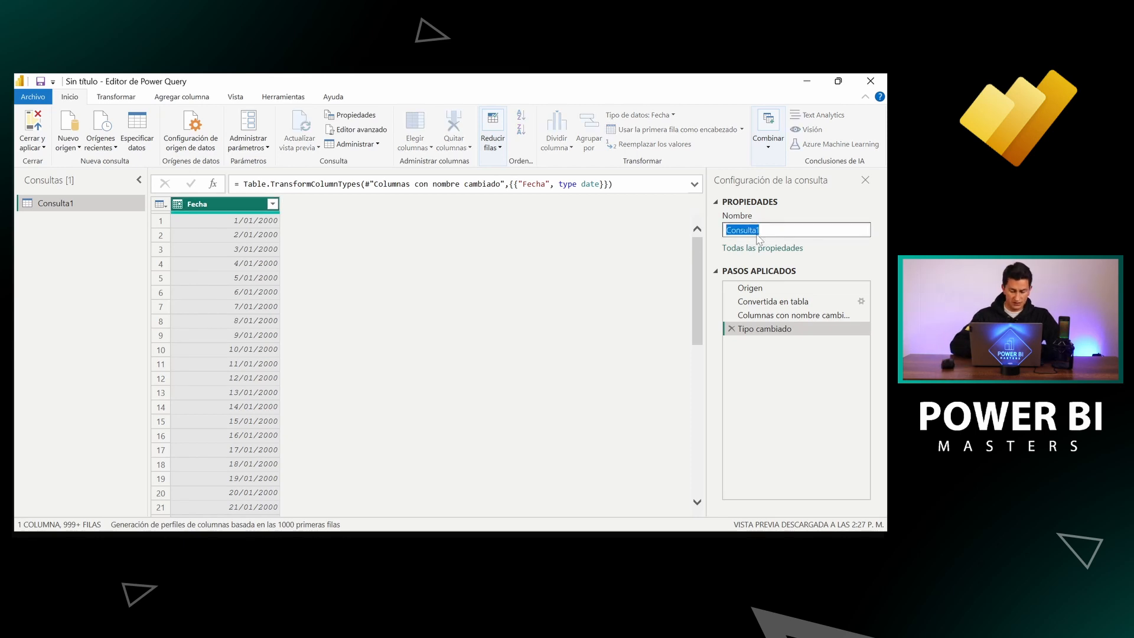
{"action": "type", "text": "Fechas"}
{"action": "key", "text": "Return"}
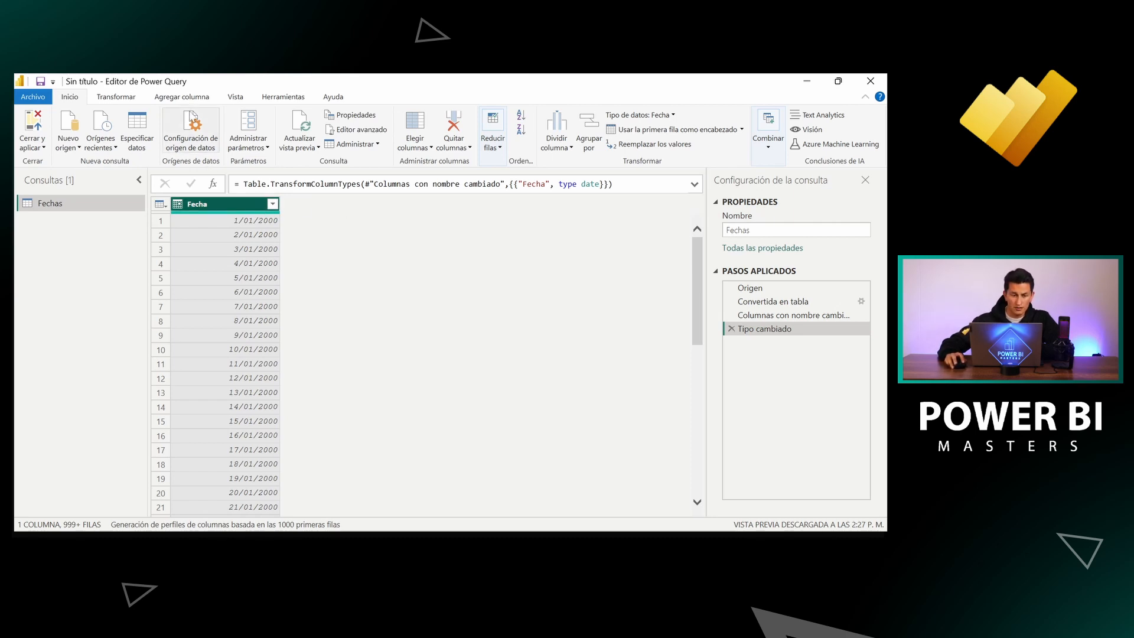
Step: Add a new column with the year (Año) extracted from the Fecha column
{"action": "left_click", "coordinate": [190, 104]}
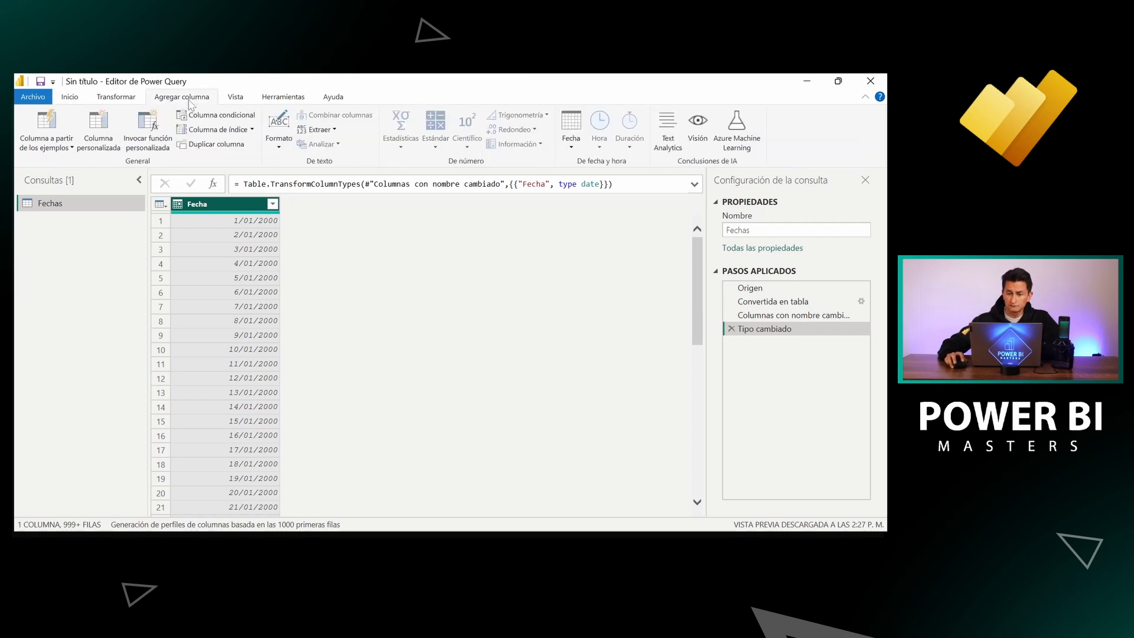
{"action": "left_click", "coordinate": [578, 150]}
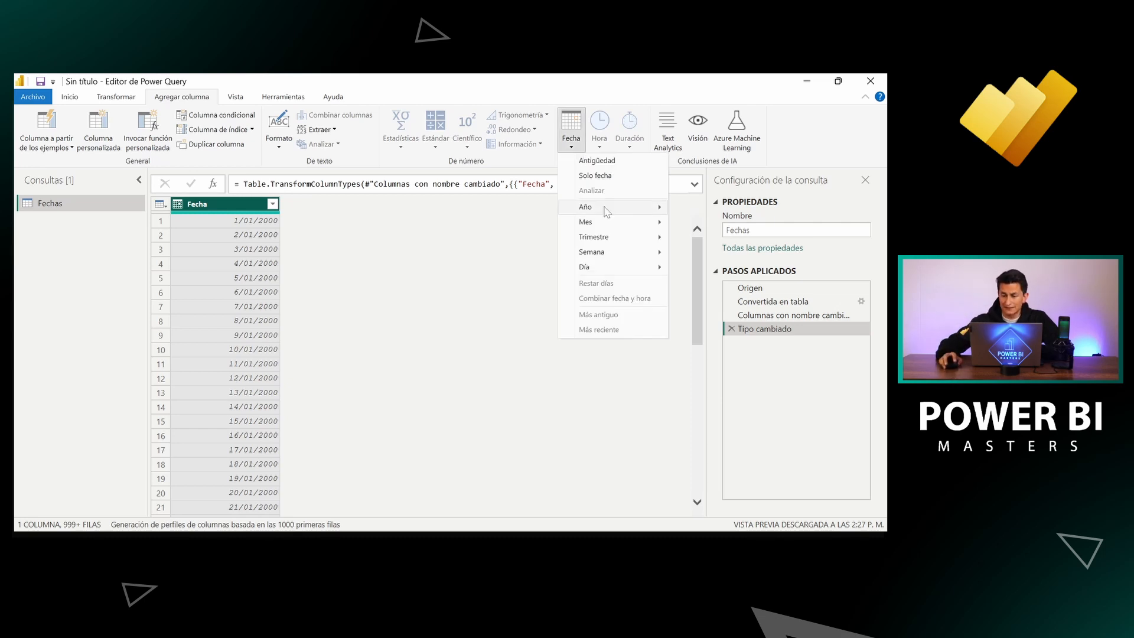
{"action": "mouse_move", "coordinate": [605, 211]}
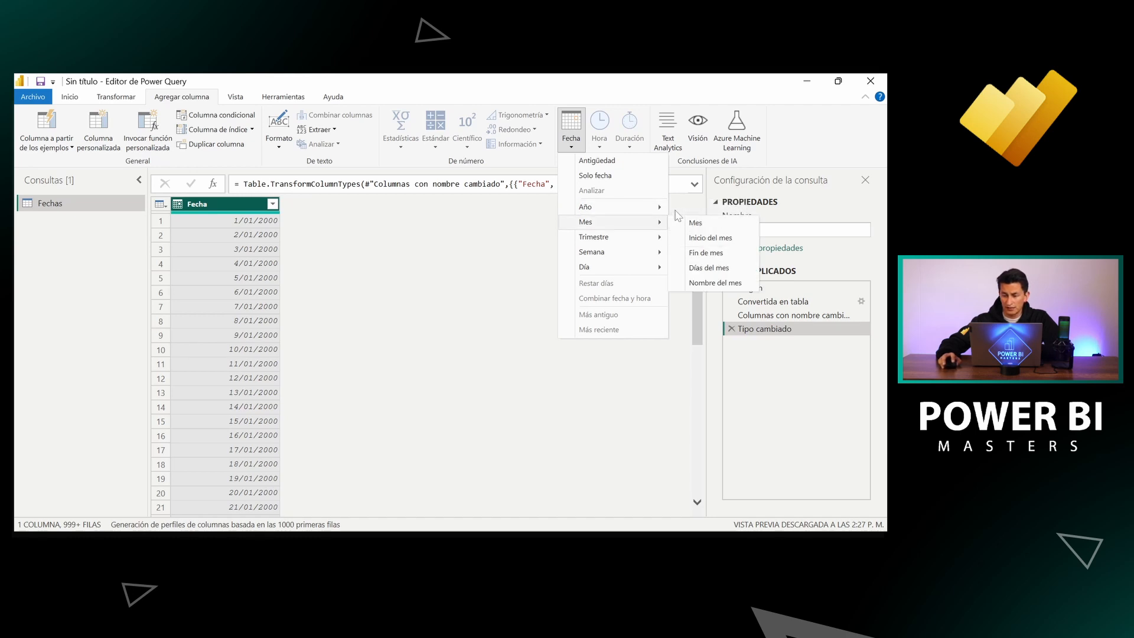
{"action": "mouse_move", "coordinate": [662, 210]}
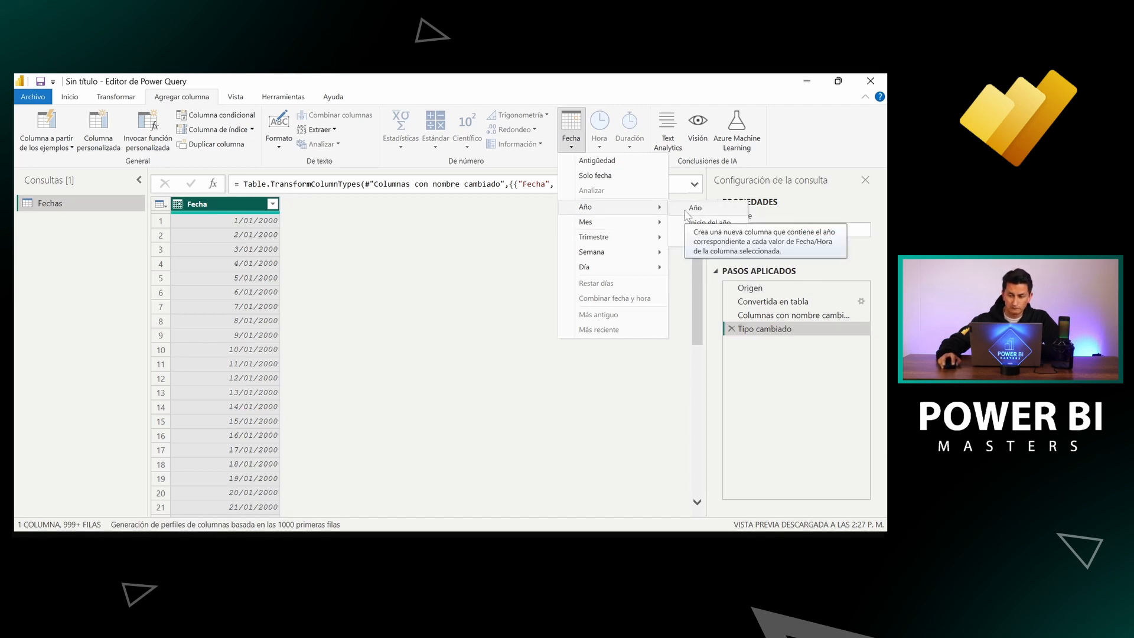
{"action": "left_click", "coordinate": [686, 210]}
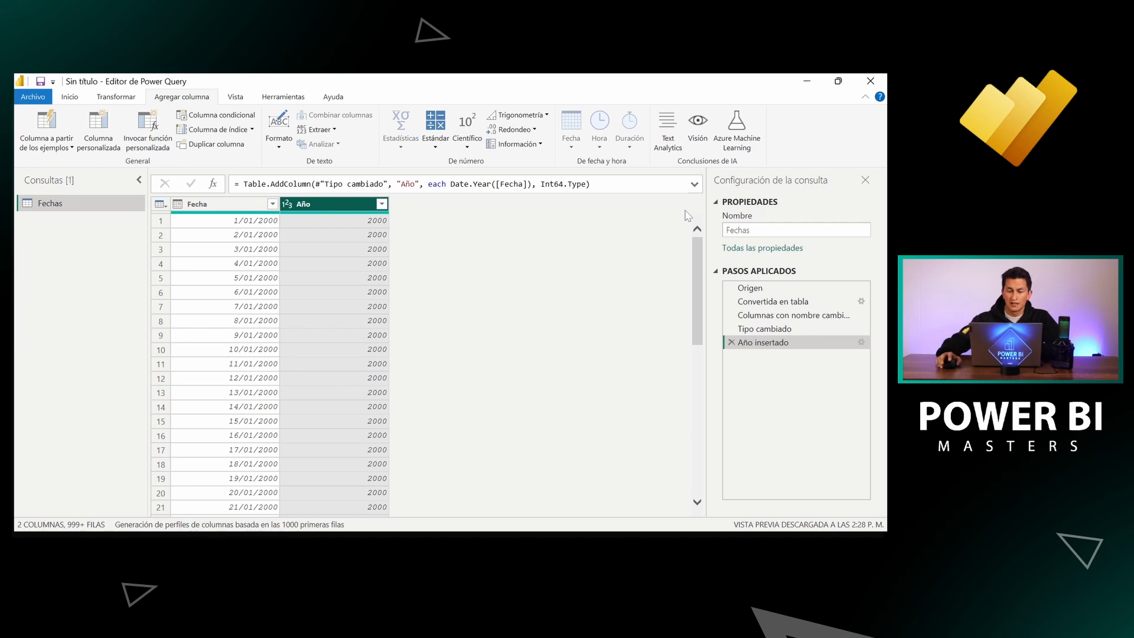
Step: Add a new column with the month number (Mes) extracted from the Fecha column
{"action": "left_click", "coordinate": [255, 204]}
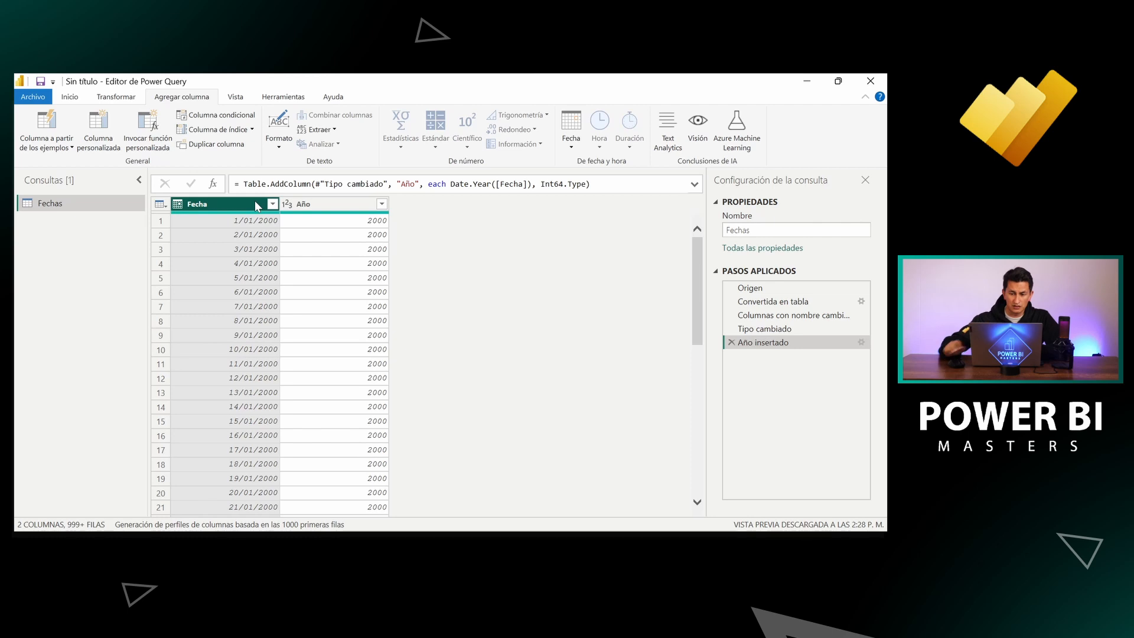
{"action": "left_click", "coordinate": [566, 147]}
{"action": "mouse_move", "coordinate": [629, 223]}
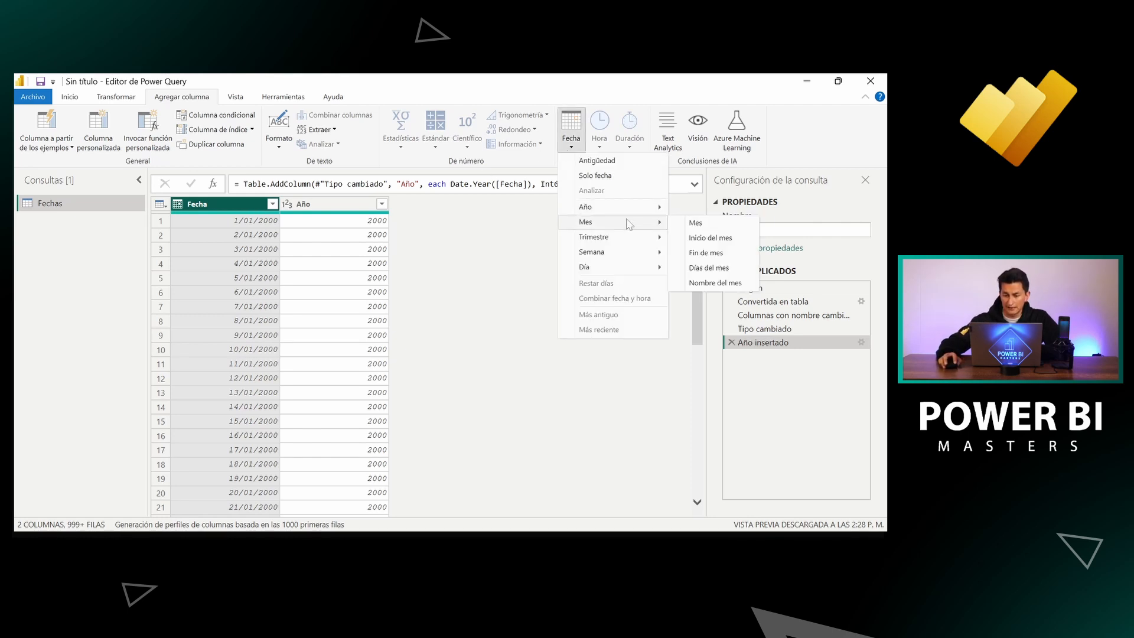
{"action": "left_click", "coordinate": [695, 224]}
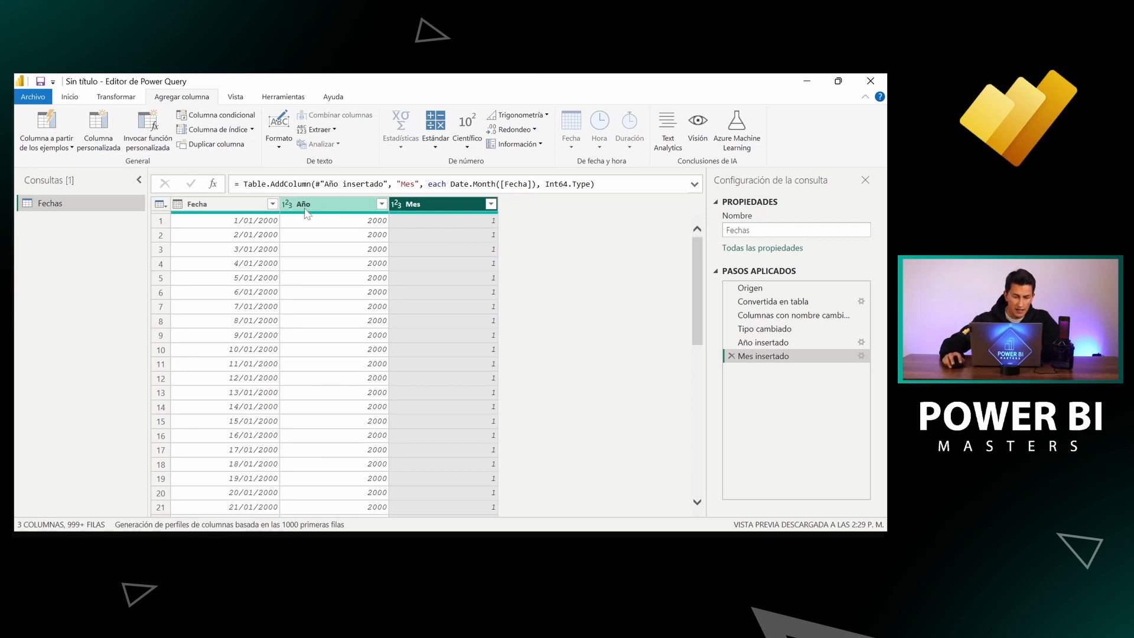
Step: Add a new column with the month name (Nombre del mes) based on the Fecha column
{"action": "left_click", "coordinate": [255, 208]}
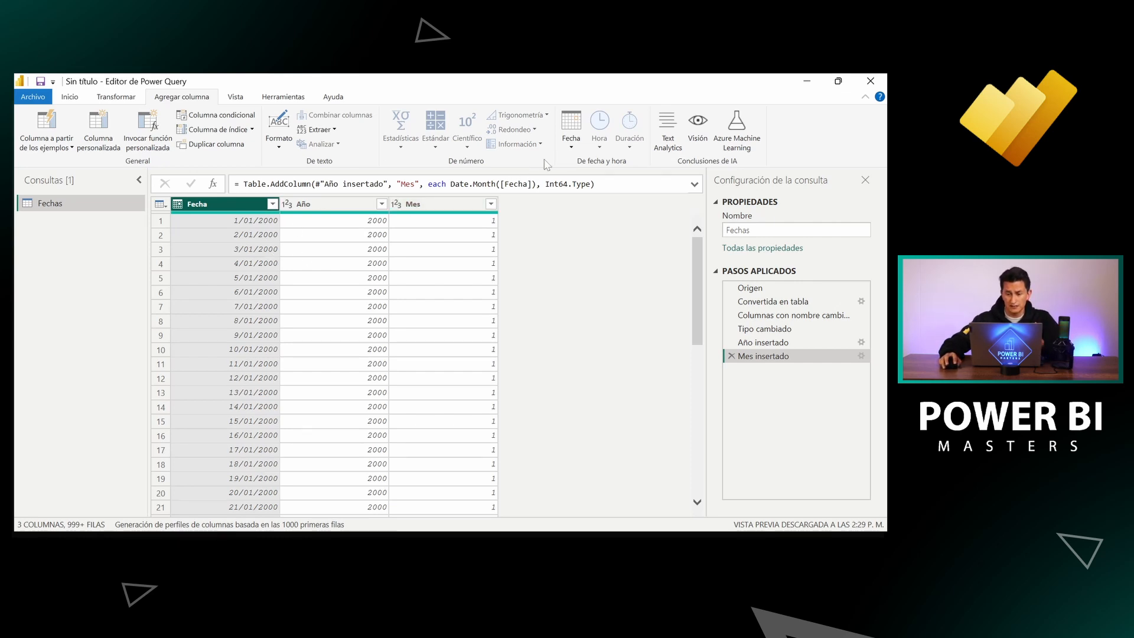
{"action": "left_click", "coordinate": [564, 148]}
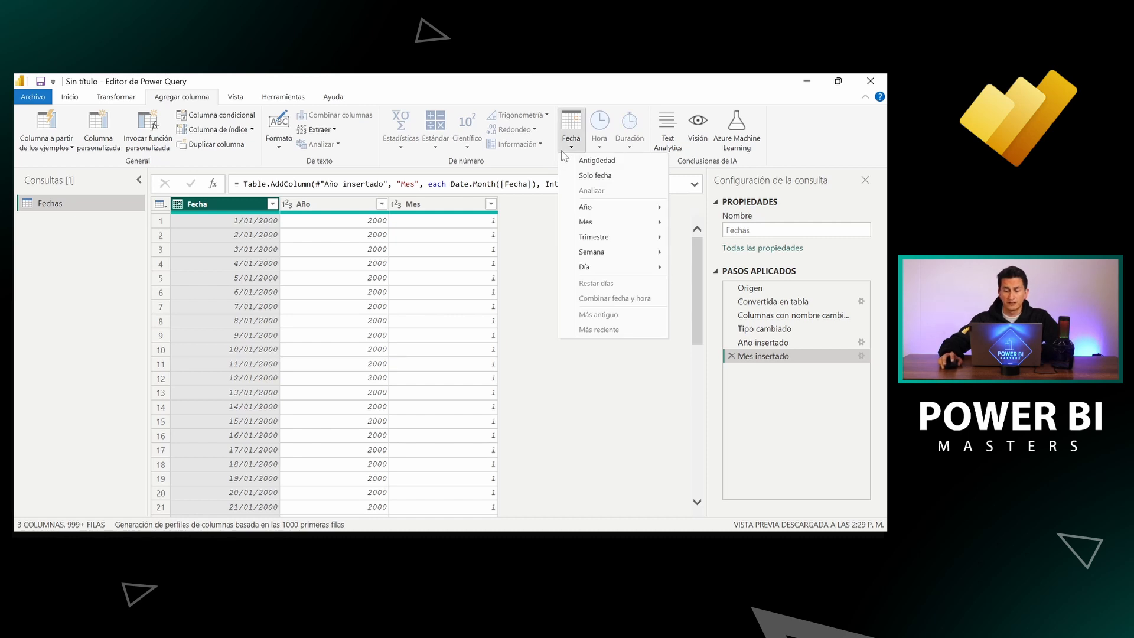
{"action": "mouse_move", "coordinate": [594, 222]}
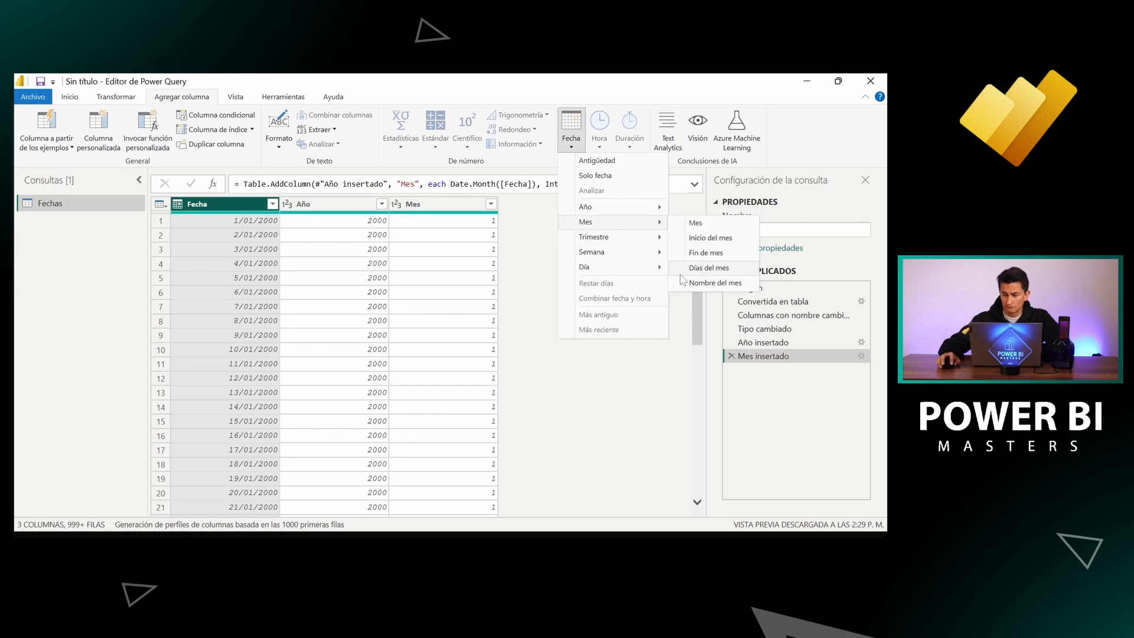
{"action": "left_click", "coordinate": [712, 283]}
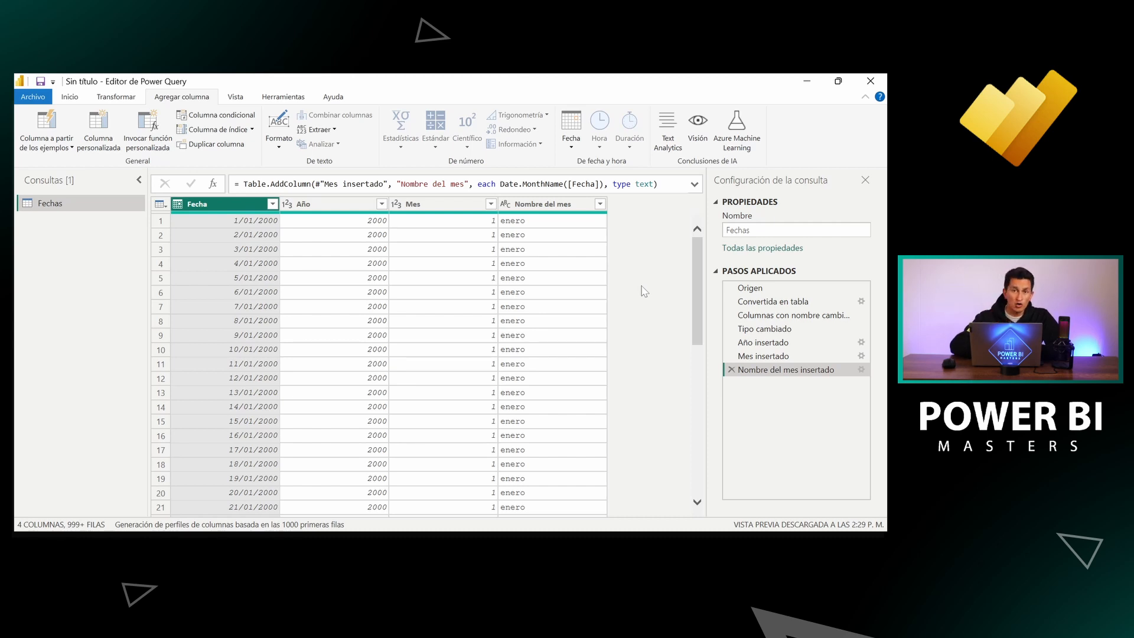
Step: Add a new column with the quarter of the year (Trimestre del año) based on the Fecha column
{"action": "left_click", "coordinate": [459, 210]}
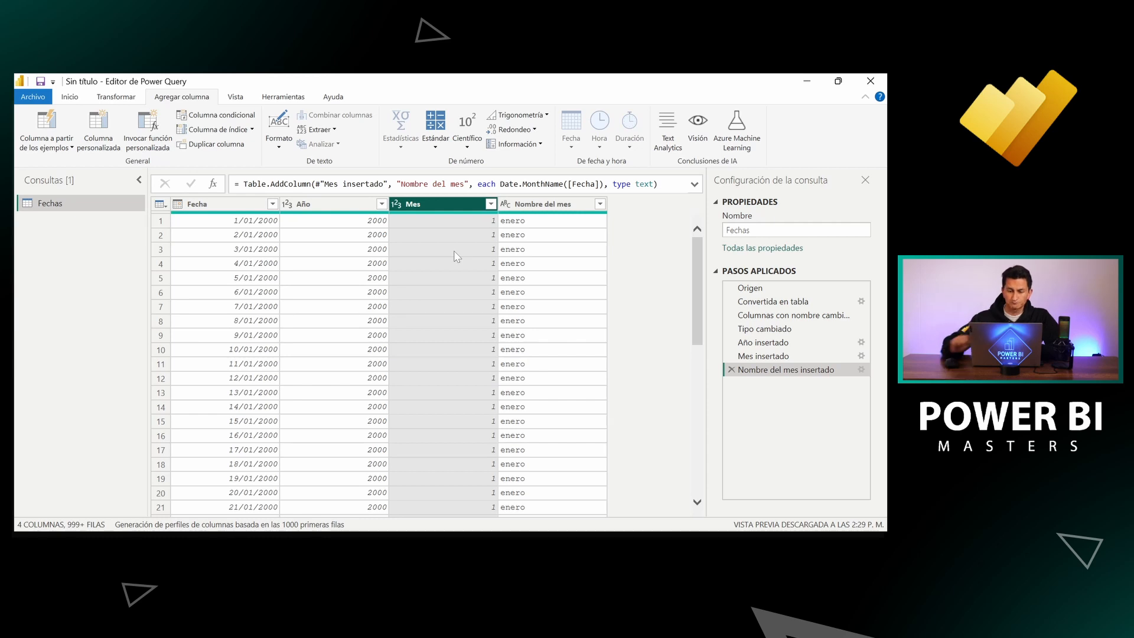
{"action": "left_click", "coordinate": [251, 220]}
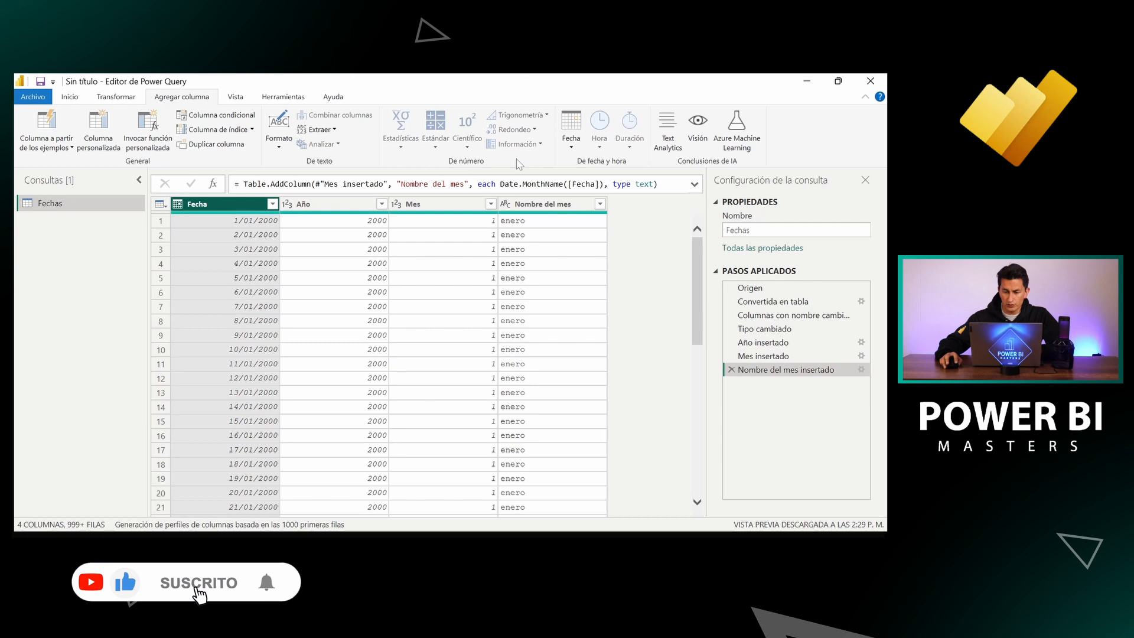
{"action": "left_click", "coordinate": [571, 133]}
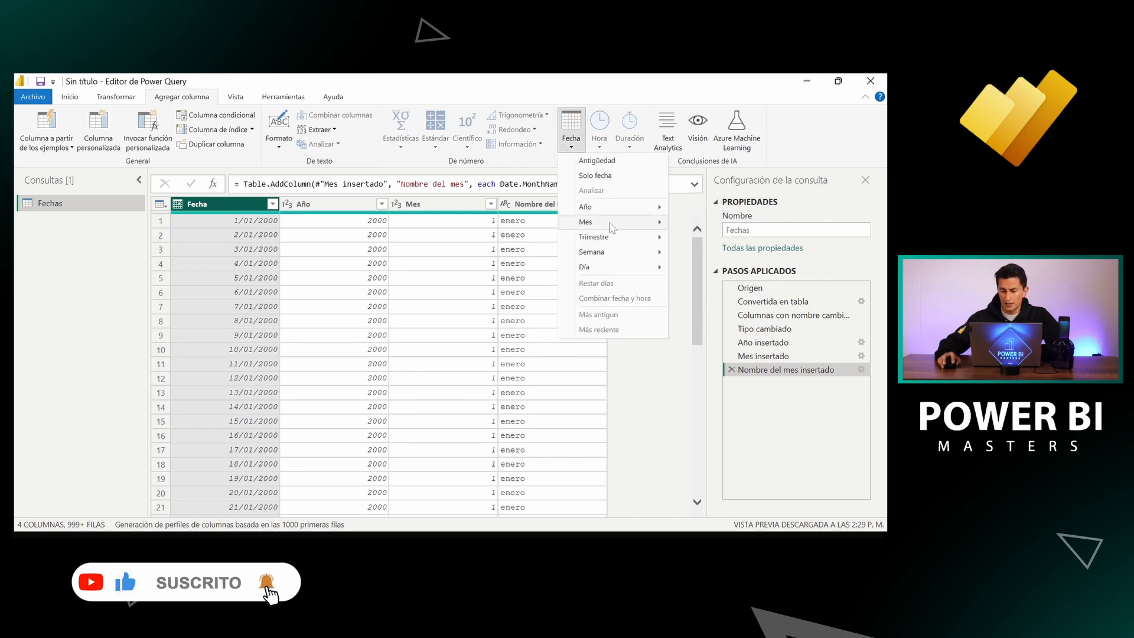
{"action": "mouse_move", "coordinate": [617, 243]}
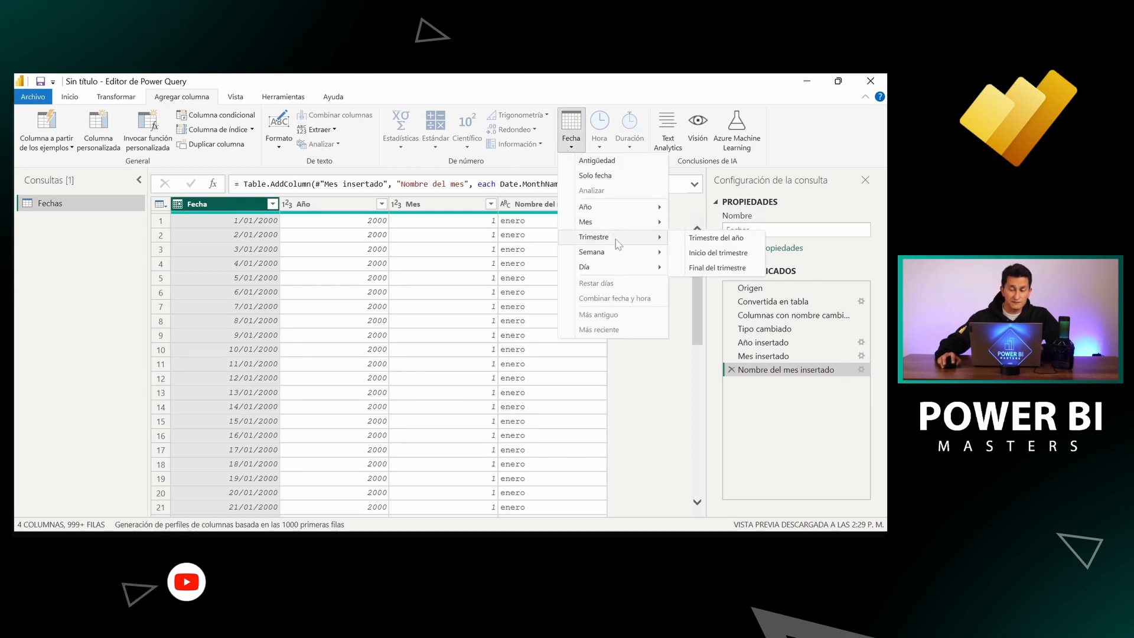
{"action": "left_click", "coordinate": [699, 240]}
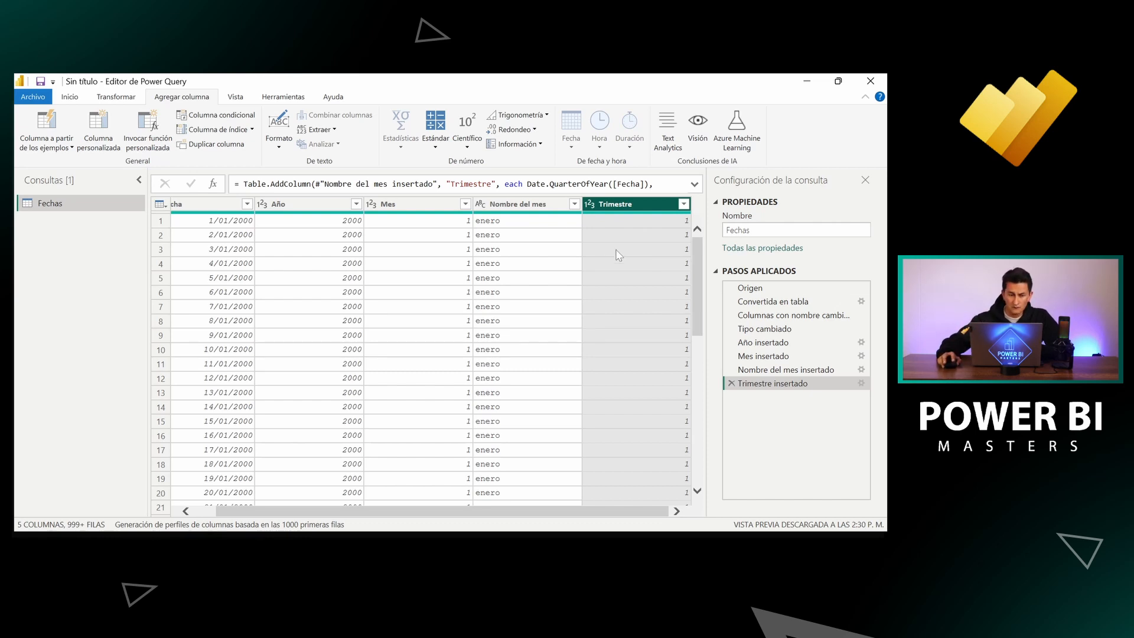
Step: Start a conditional column and name it Trimestre Nombre
{"action": "left_click", "coordinate": [221, 117]}
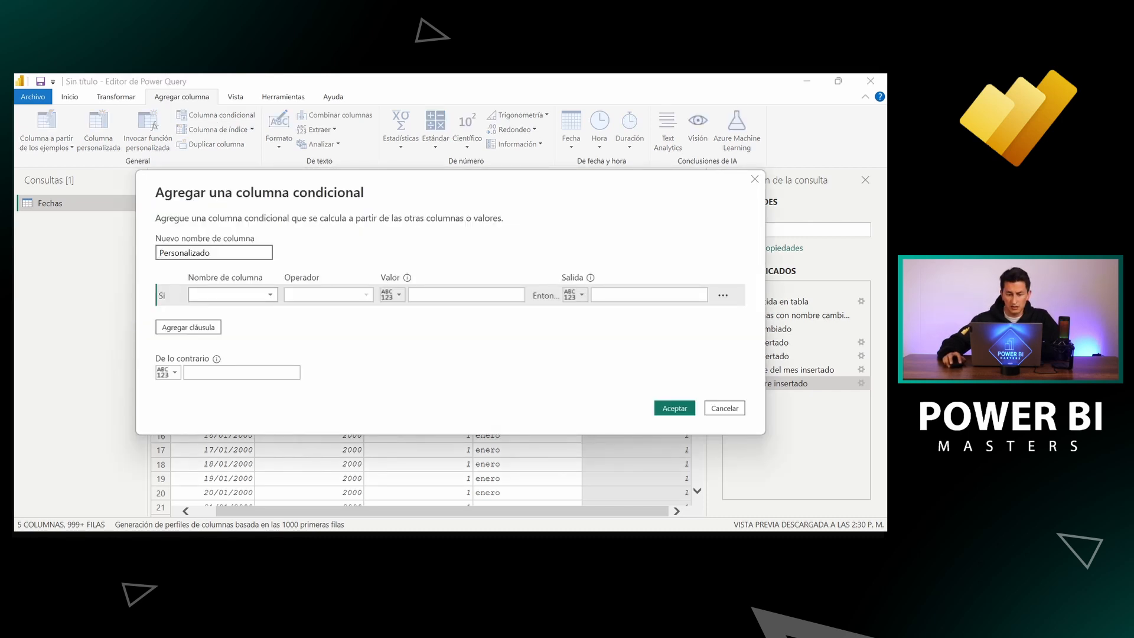
{"action": "double_click", "coordinate": [214, 252]}
{"action": "key", "text": "Caps_Lock"}
{"action": "type", "text": "Trime"}
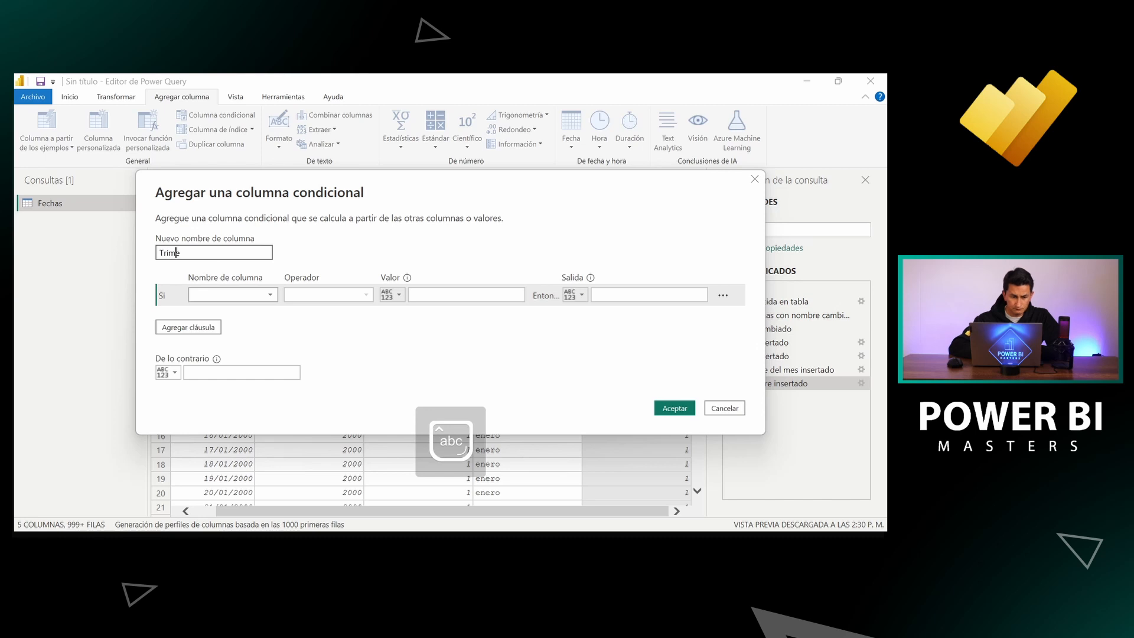
{"action": "type", "text": "stre Nombre"}
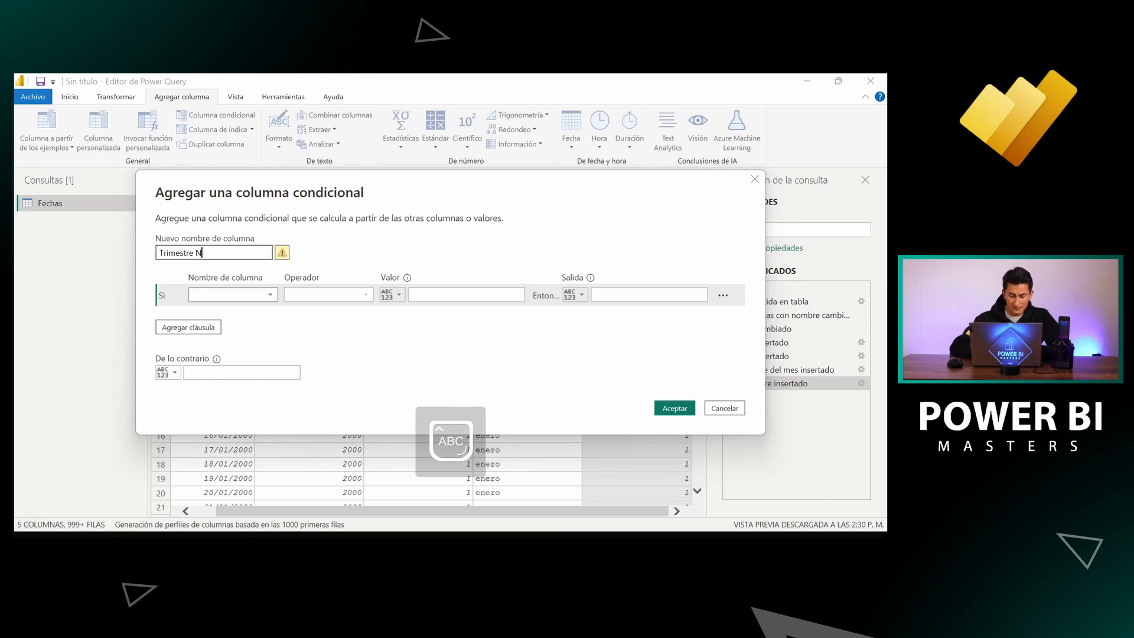
Step: Define the first condition so that Trimestre es igual a 1 outputs Q1
{"action": "left_click", "coordinate": [214, 295]}
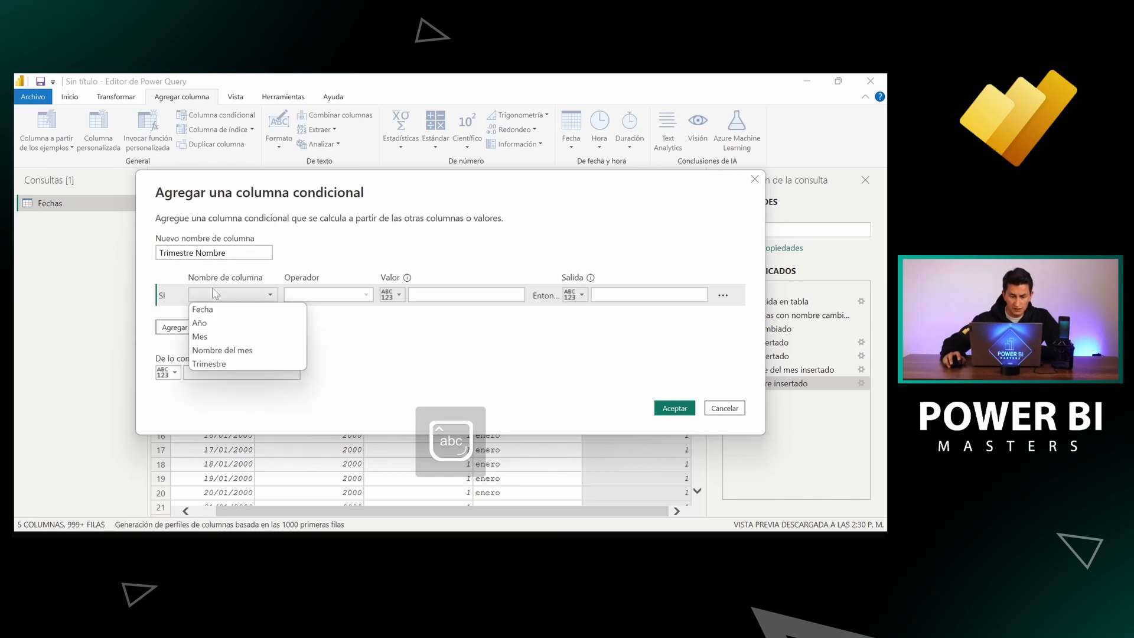
{"action": "left_click", "coordinate": [219, 364]}
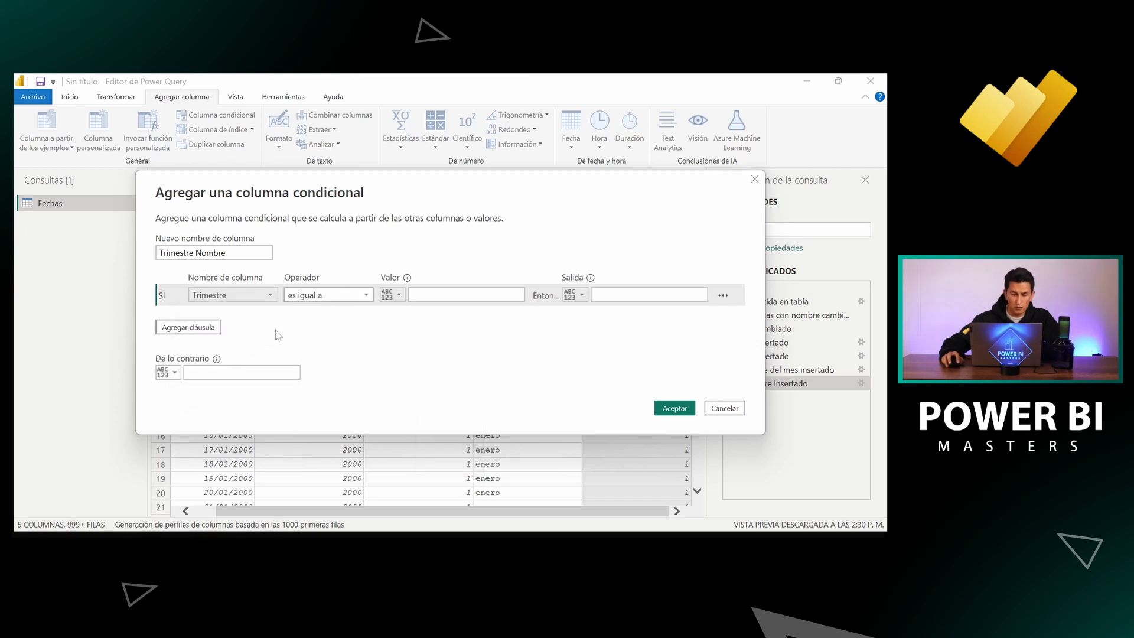
{"action": "left_click", "coordinate": [466, 295]}
{"action": "type", "text": "1"}
{"action": "left_click", "coordinate": [649, 295]}
{"action": "key", "text": "Caps_Lock"}
{"action": "type", "text": "Q1"}
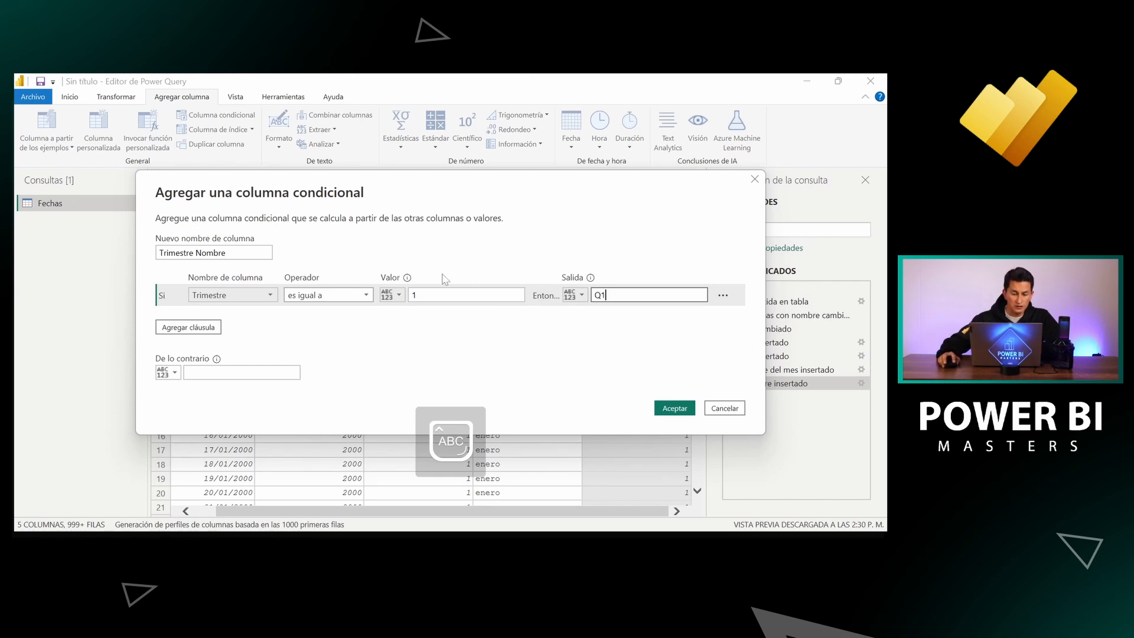
Step: Add a second clause so that Trimestre es igual a 2 outputs Q2
{"action": "left_click", "coordinate": [212, 326]}
{"action": "left_click", "coordinate": [214, 317]}
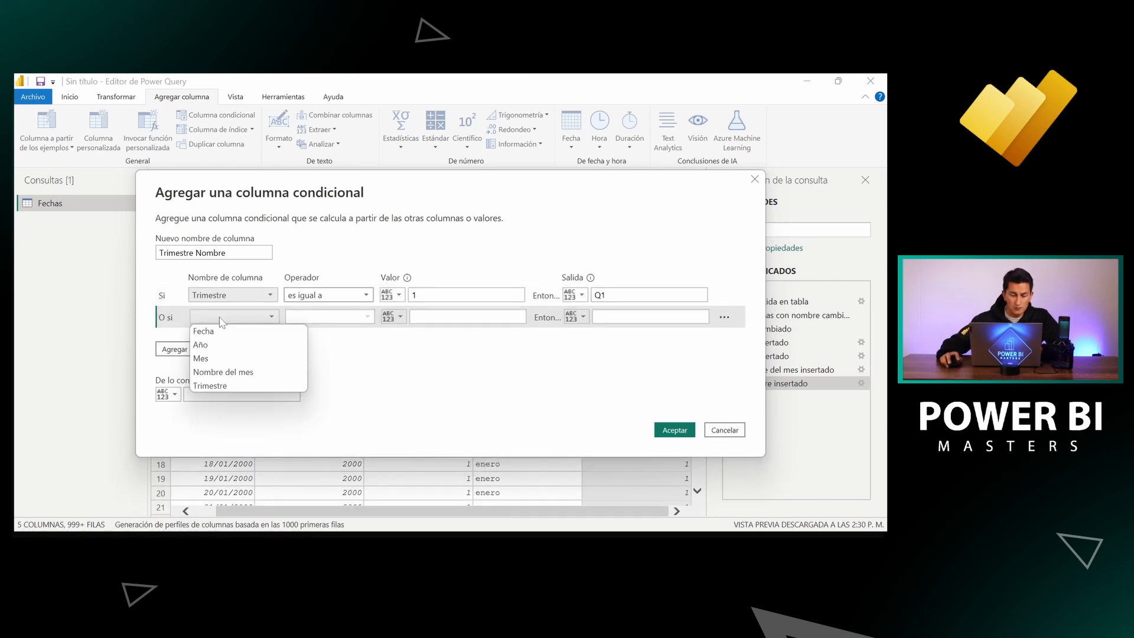
{"action": "left_click", "coordinate": [221, 385]}
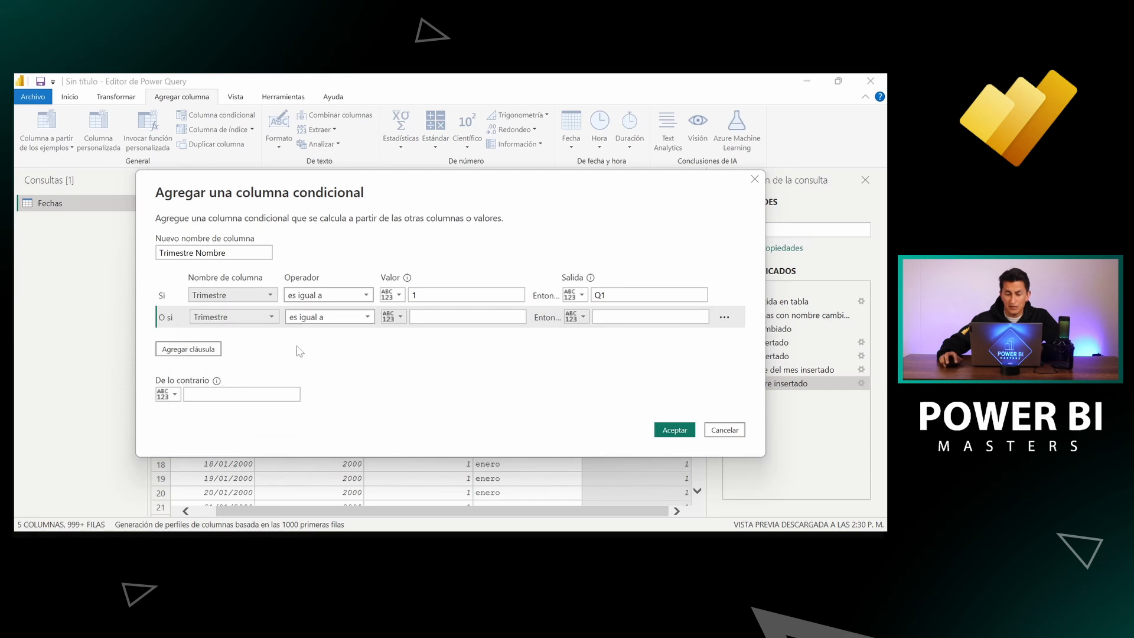
{"action": "left_click", "coordinate": [434, 317]}
{"action": "type", "text": "2"}
{"action": "left_click", "coordinate": [598, 323]}
{"action": "type", "text": "Q2"}
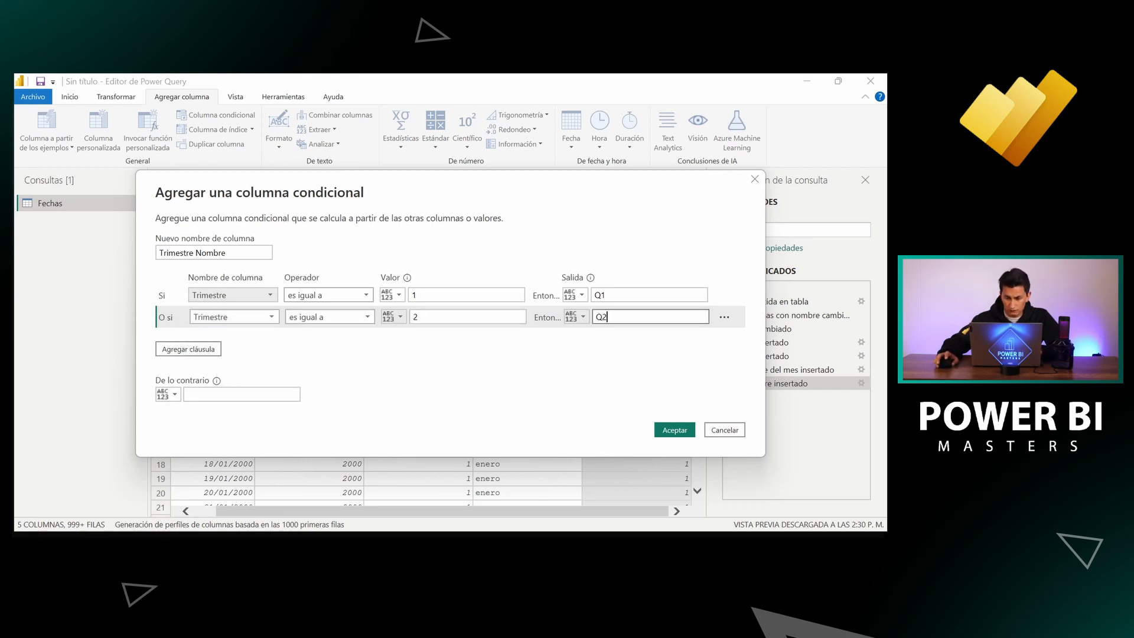
Step: Add a third clause so that Trimestre es igual a 3 outputs Q3
{"action": "left_click", "coordinate": [215, 348]}
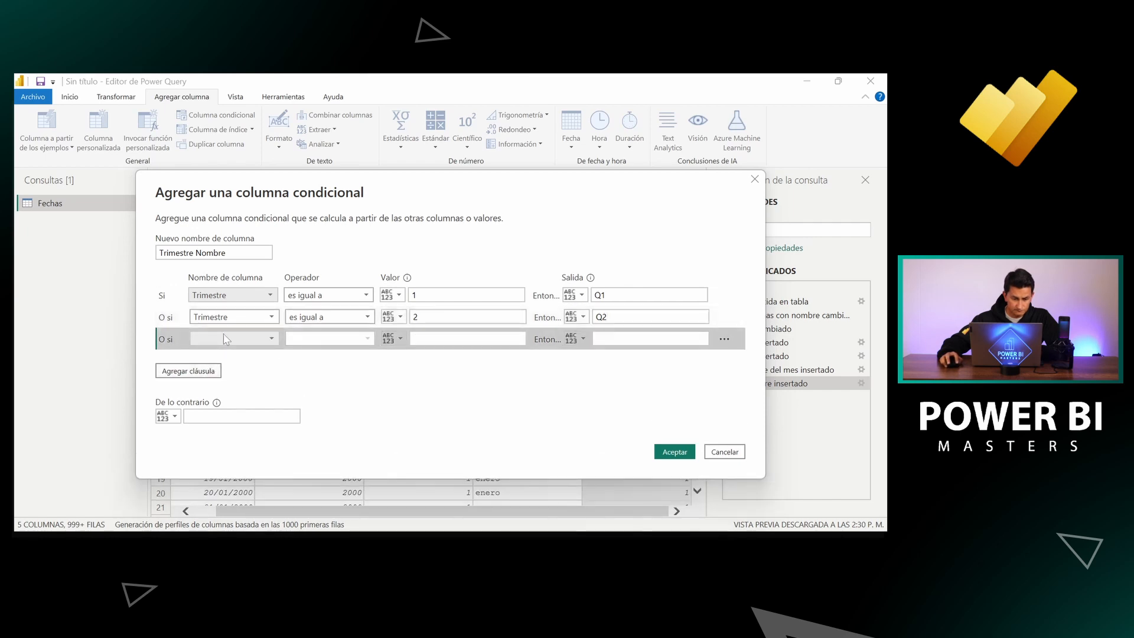
{"action": "left_click", "coordinate": [227, 339]}
{"action": "left_click", "coordinate": [222, 403]}
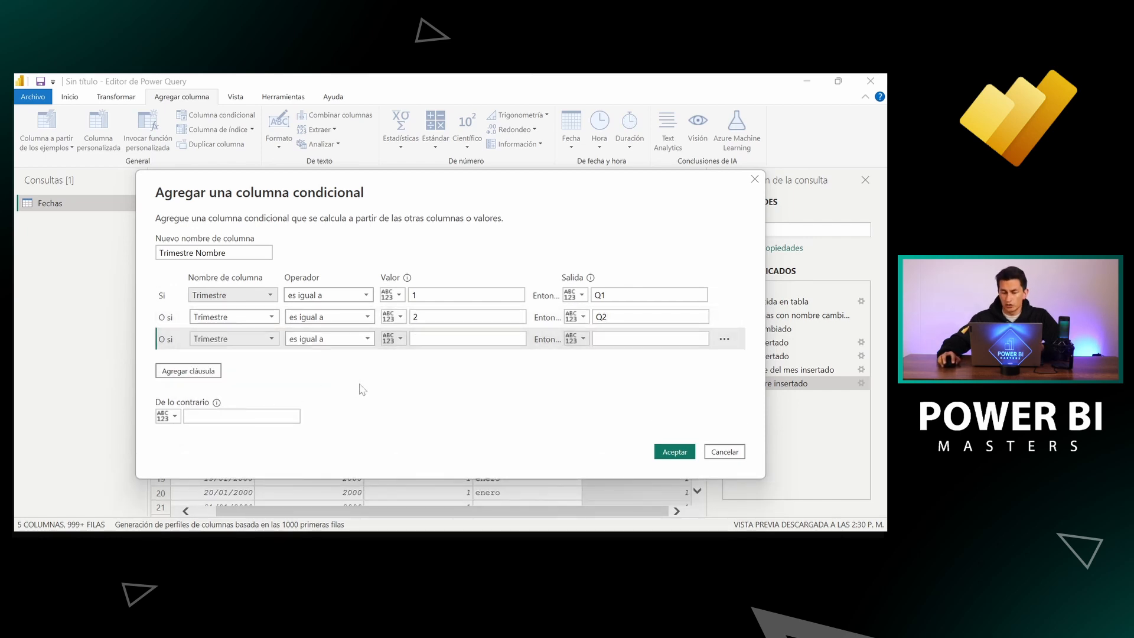
{"action": "left_click", "coordinate": [448, 339]}
{"action": "type", "text": "3"}
{"action": "key", "text": "Tab"}
{"action": "key", "text": "Tab"}
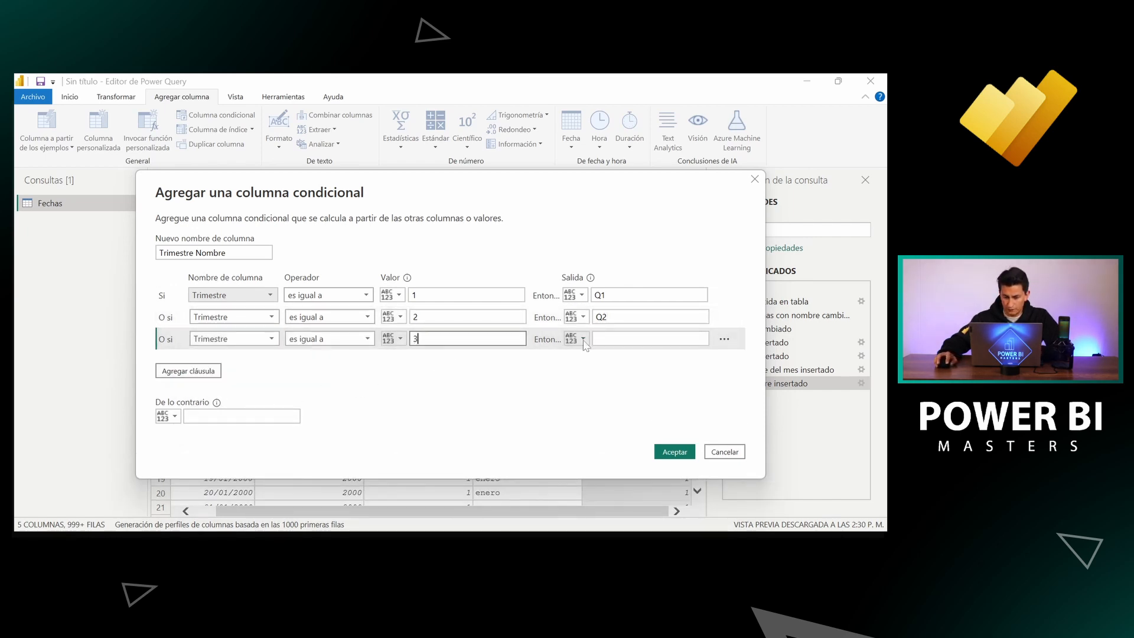
{"action": "type", "text": "Q3"}
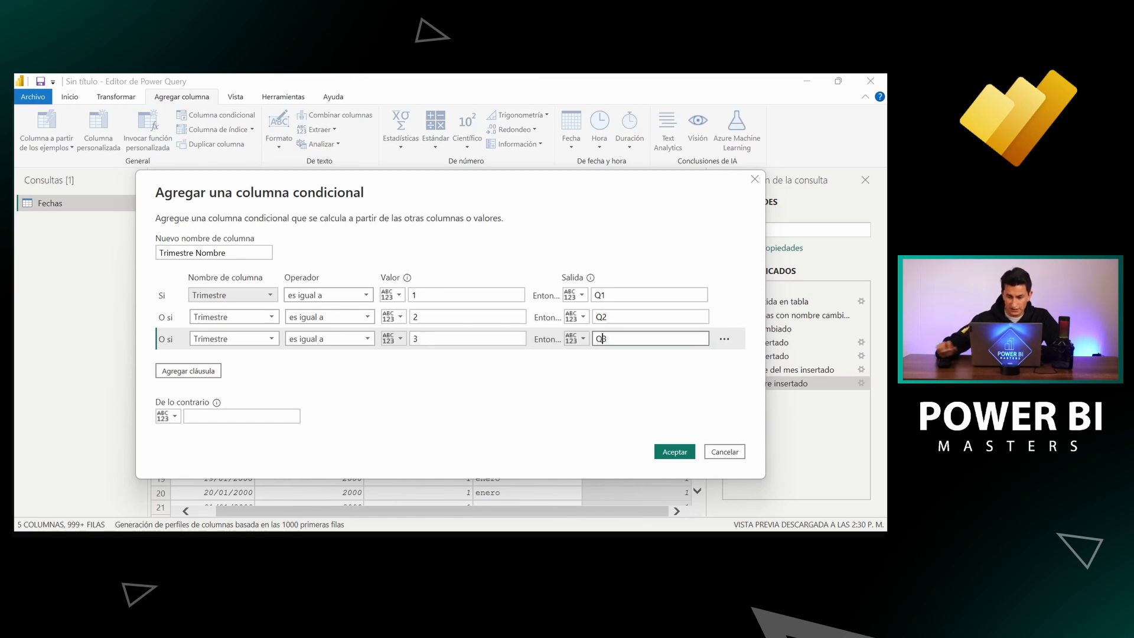
Step: Set the otherwise value (De lo contrario) to Q4 and create the Trimestre Nombre column
{"action": "left_click", "coordinate": [287, 414]}
{"action": "type", "text": "Q4"}
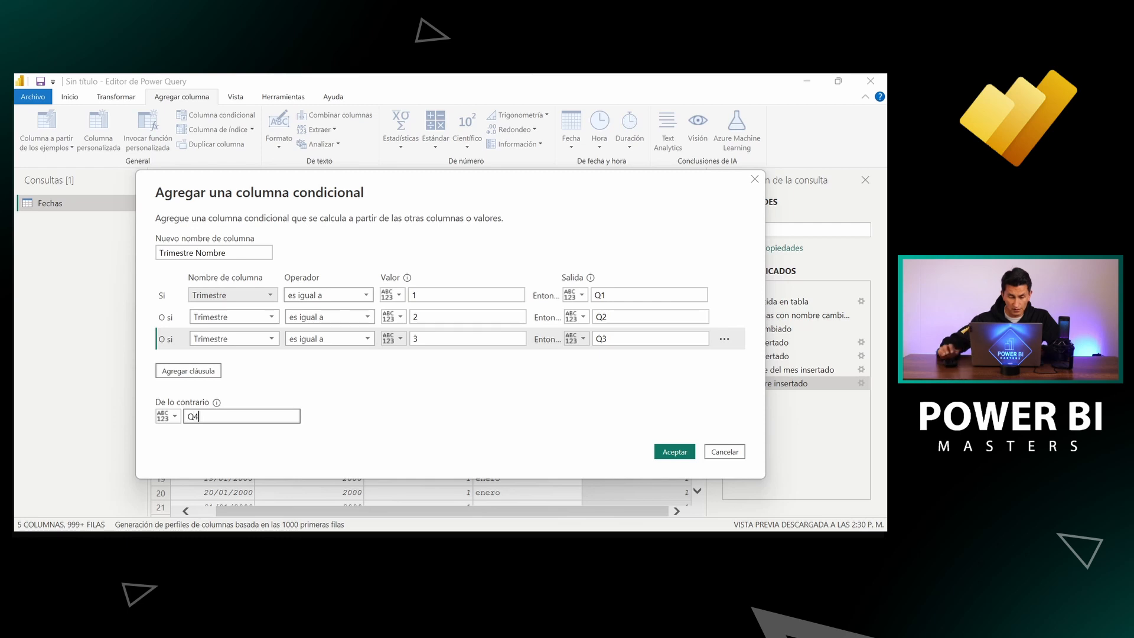
{"action": "left_click", "coordinate": [678, 451]}
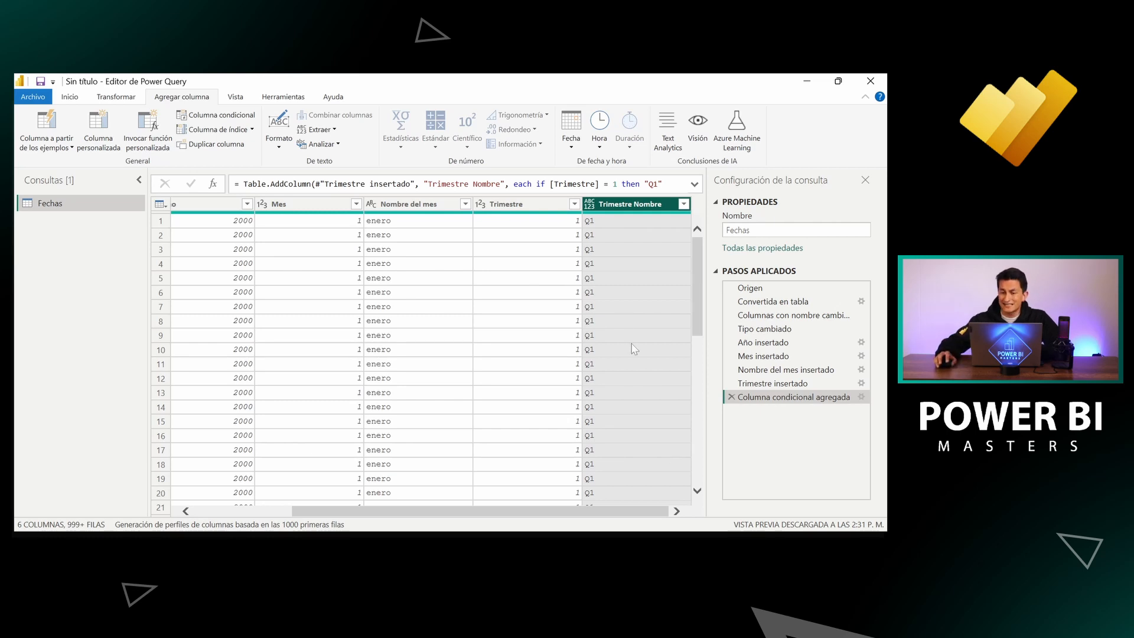
Step: Review the week and day options available for deriving date columns from the Fecha column
{"action": "left_click", "coordinate": [571, 145]}
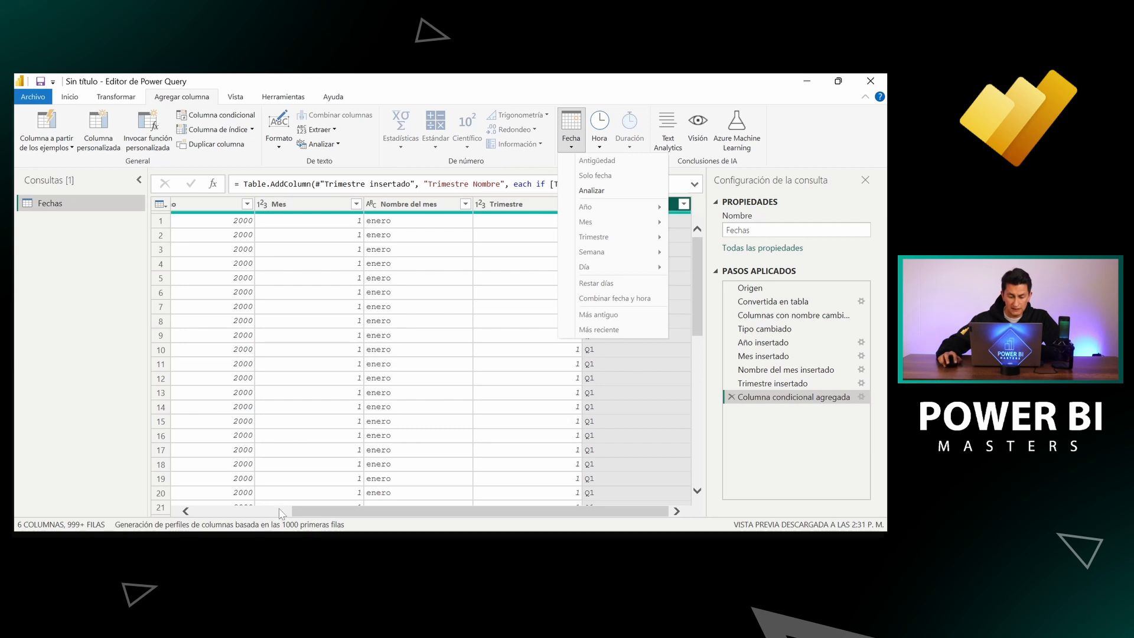
{"action": "left_click", "coordinate": [249, 458]}
{"action": "left_click", "coordinate": [248, 511]}
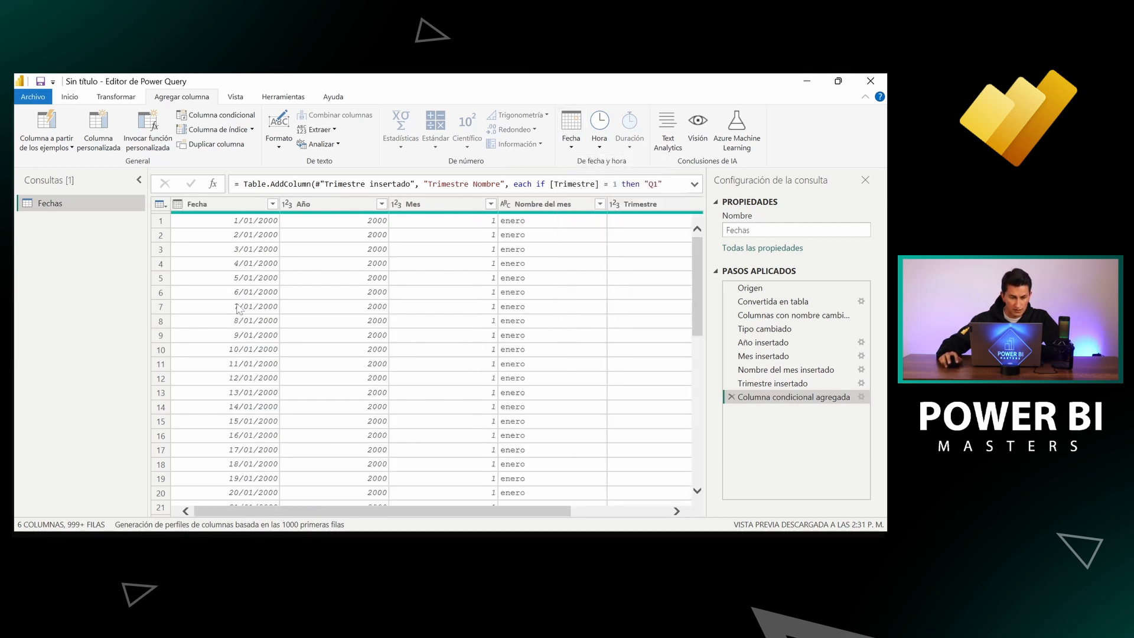
{"action": "left_click", "coordinate": [244, 205]}
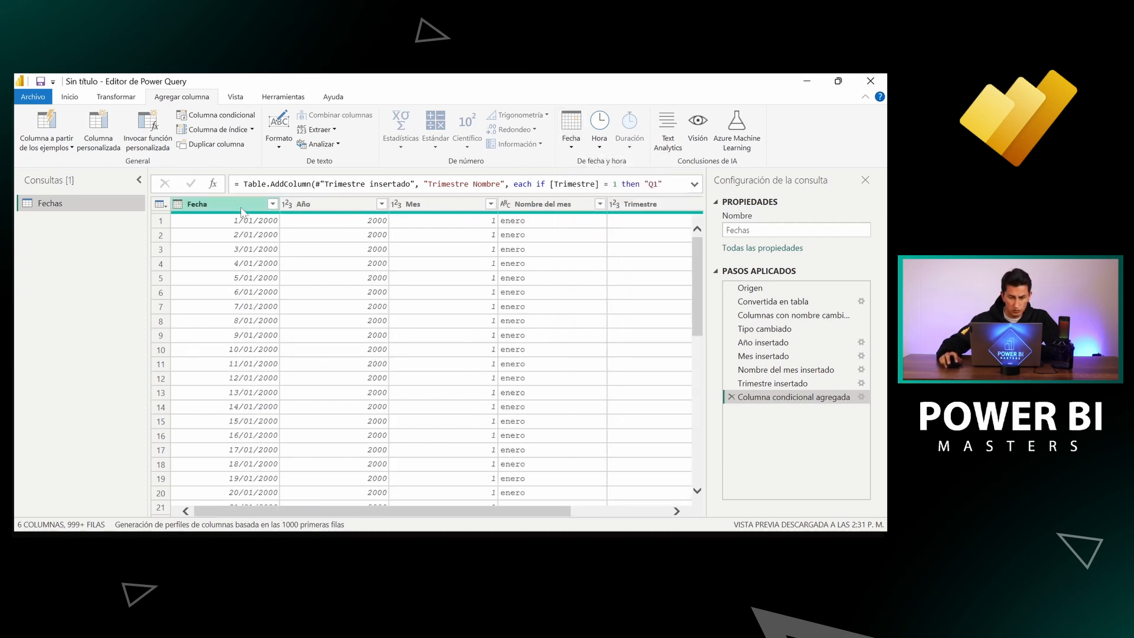
{"action": "left_click", "coordinate": [569, 151]}
{"action": "mouse_move", "coordinate": [598, 260]}
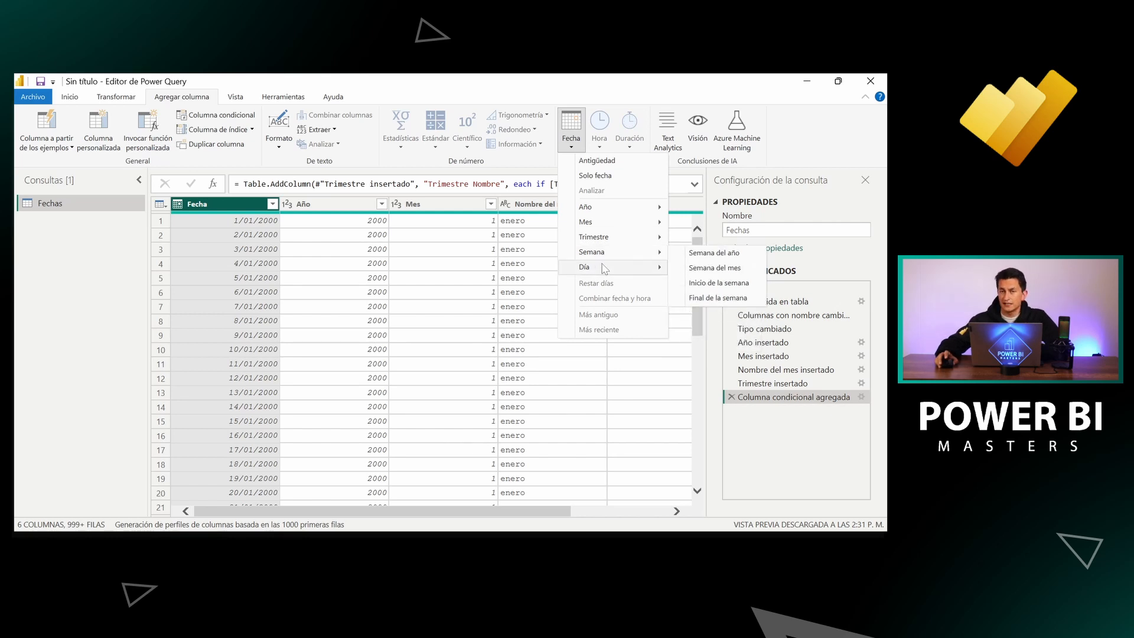
{"action": "mouse_move", "coordinate": [605, 270]}
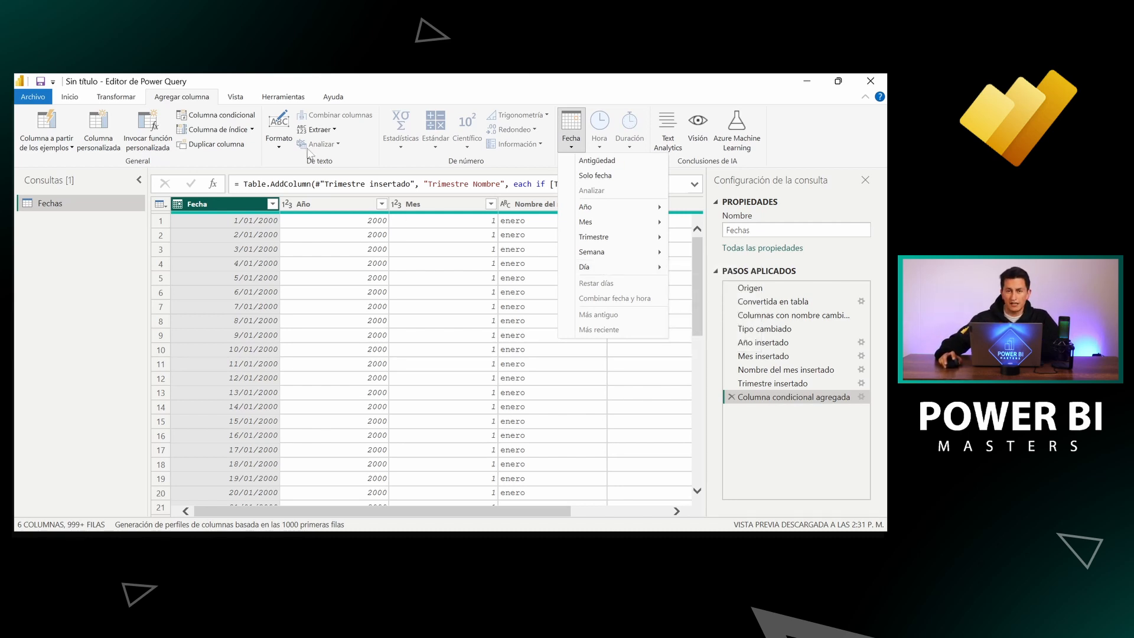
Step: Start another conditional column and name it Semetre
{"action": "left_click", "coordinate": [246, 118]}
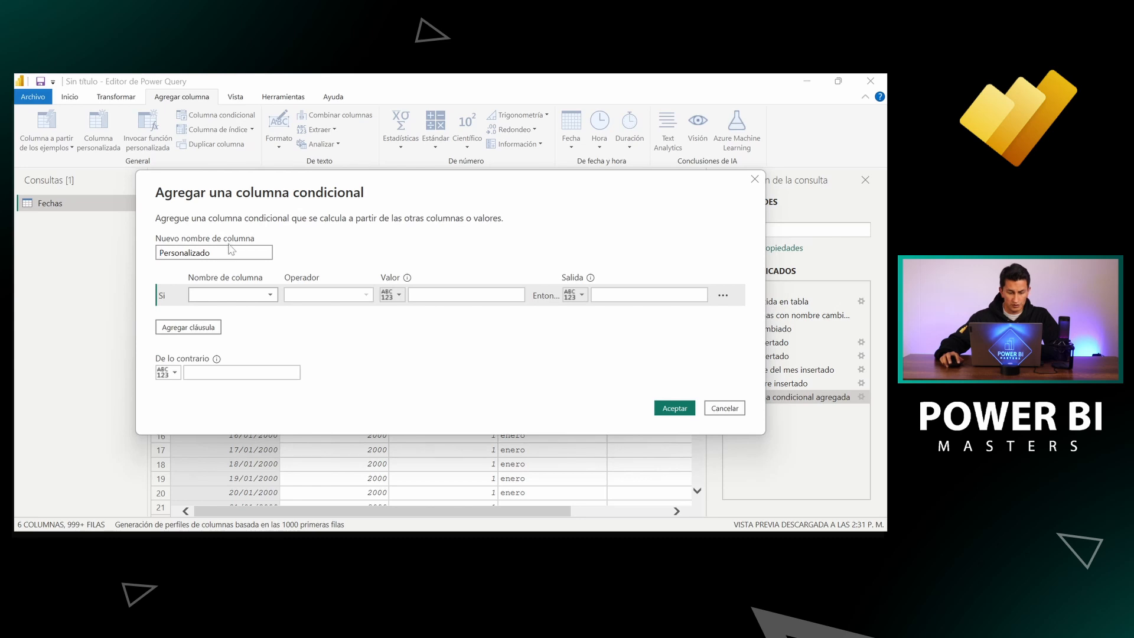
{"action": "double_click", "coordinate": [230, 252]}
{"action": "type", "text": "s"}
{"action": "key", "text": "BackSpace"}
{"action": "type", "text": "Semetre"}
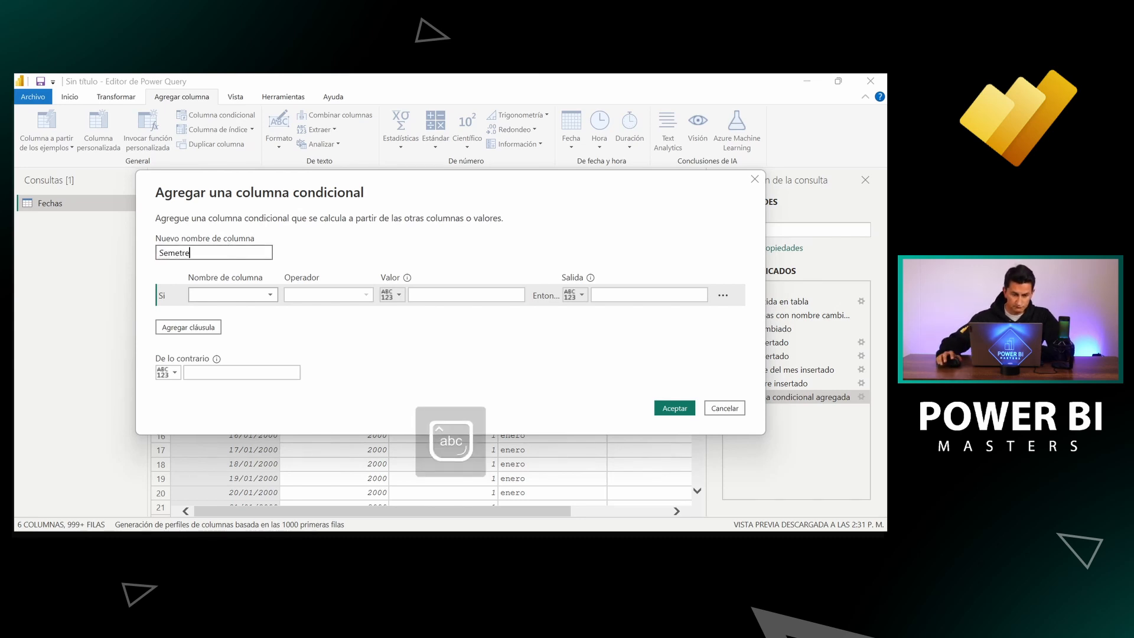
Step: Define the condition so that Trimestre es menor o igual que 2 outputs 1
{"action": "left_click", "coordinate": [207, 295]}
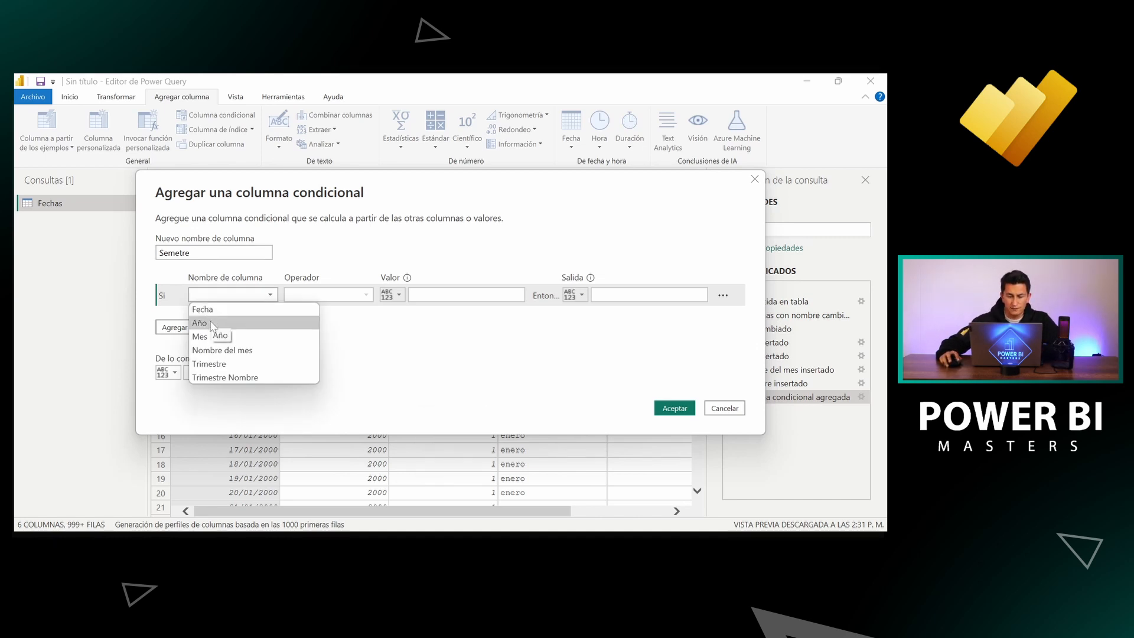
{"action": "left_click", "coordinate": [222, 368]}
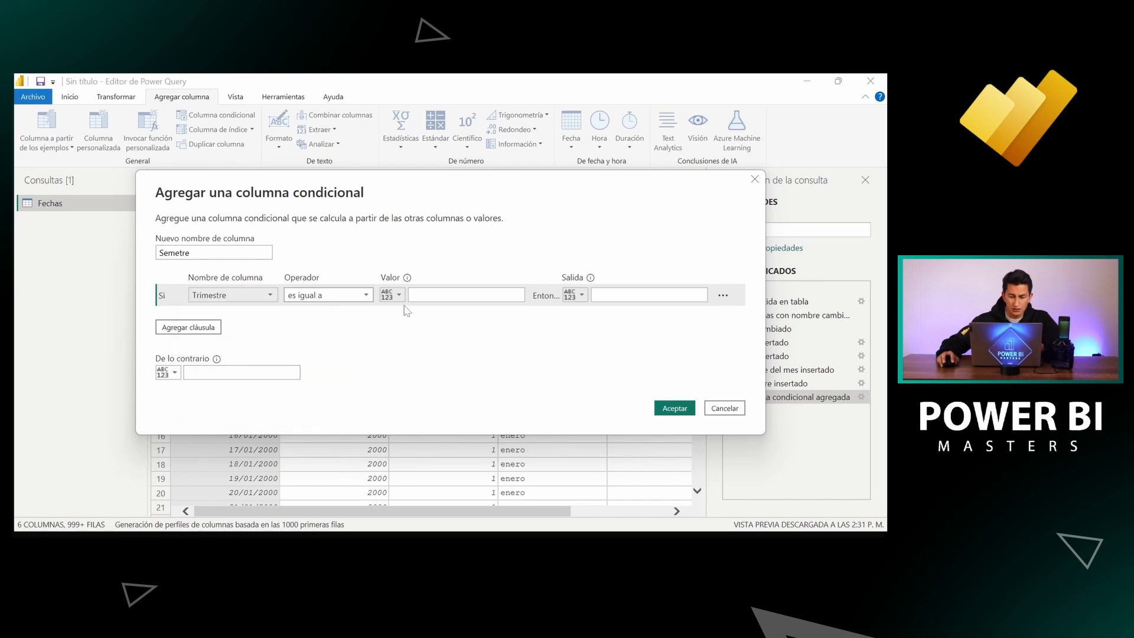
{"action": "left_click", "coordinate": [370, 295]}
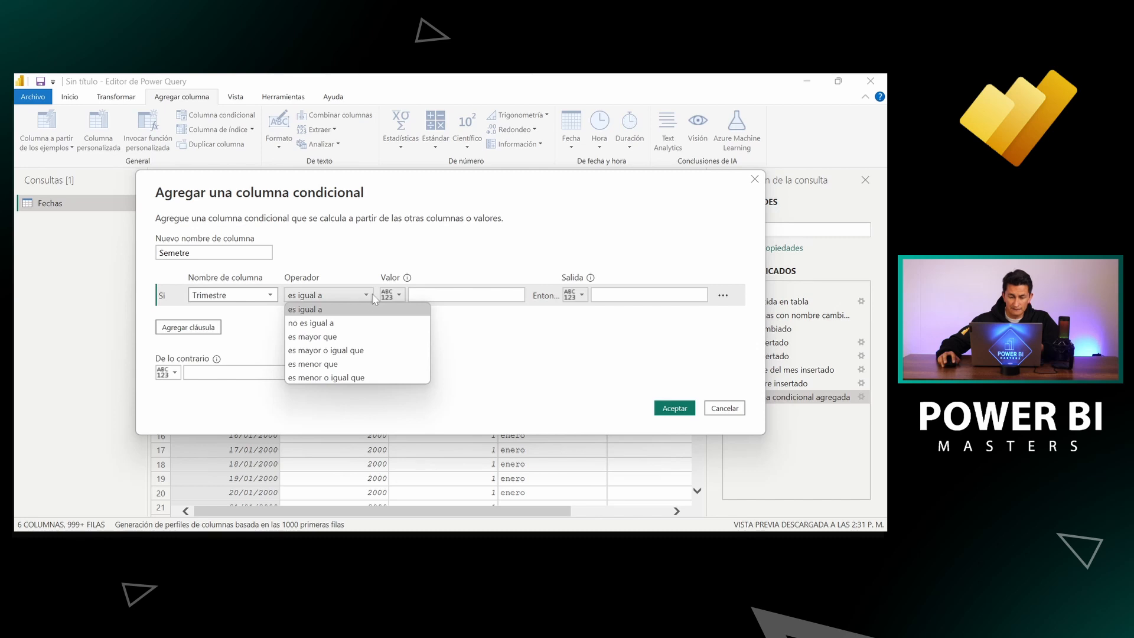
{"action": "left_click", "coordinate": [354, 377]}
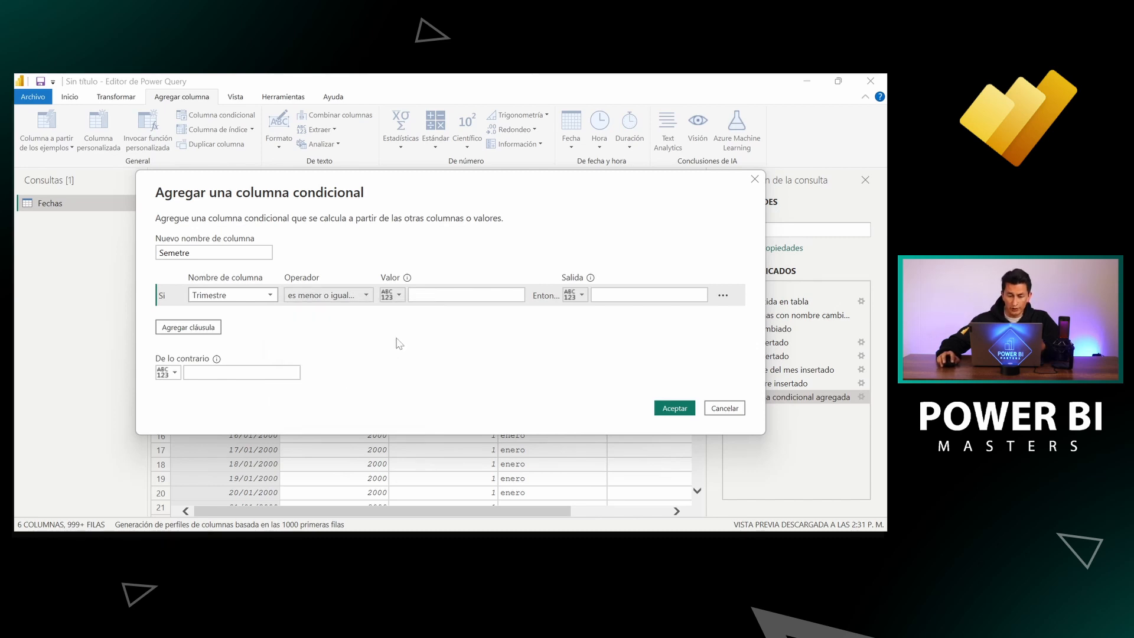
{"action": "left_click", "coordinate": [431, 298]}
{"action": "type", "text": "2"}
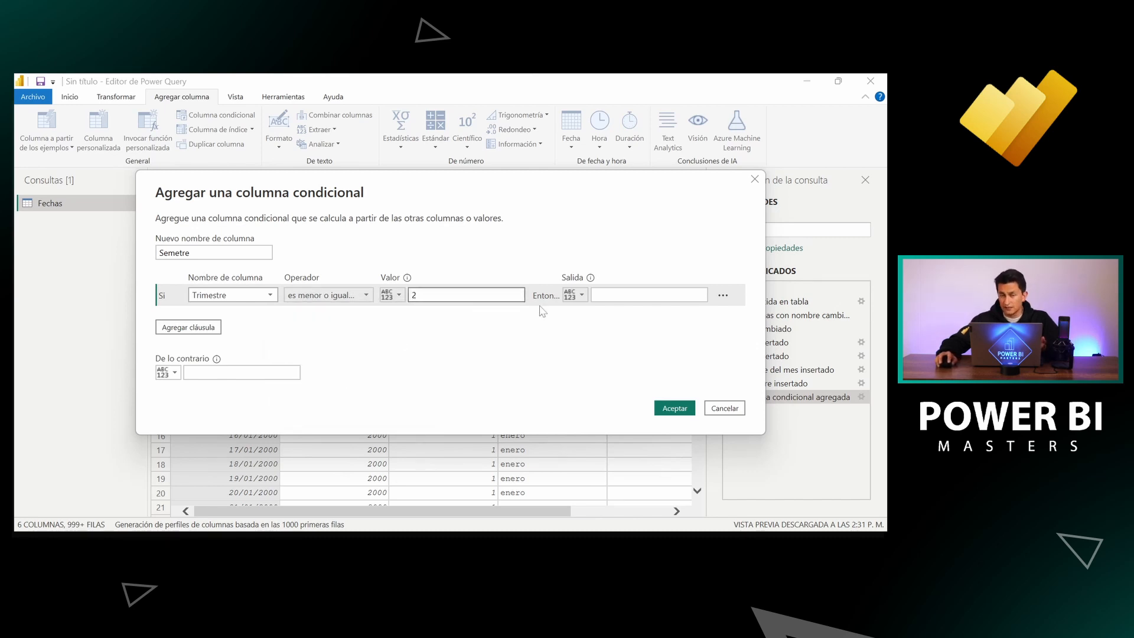
{"action": "left_click", "coordinate": [596, 294]}
{"action": "type", "text": "1"}
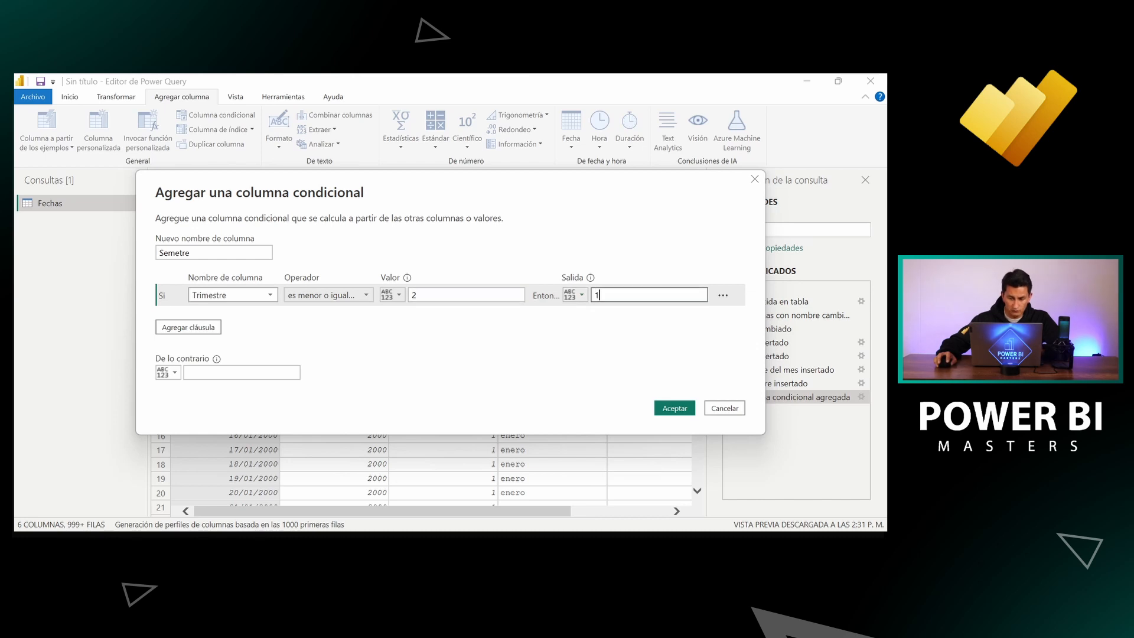
Step: Set the otherwise value (De lo contrario) to 2 and create the Semetre column
{"action": "left_click", "coordinate": [201, 372]}
{"action": "type", "text": "2"}
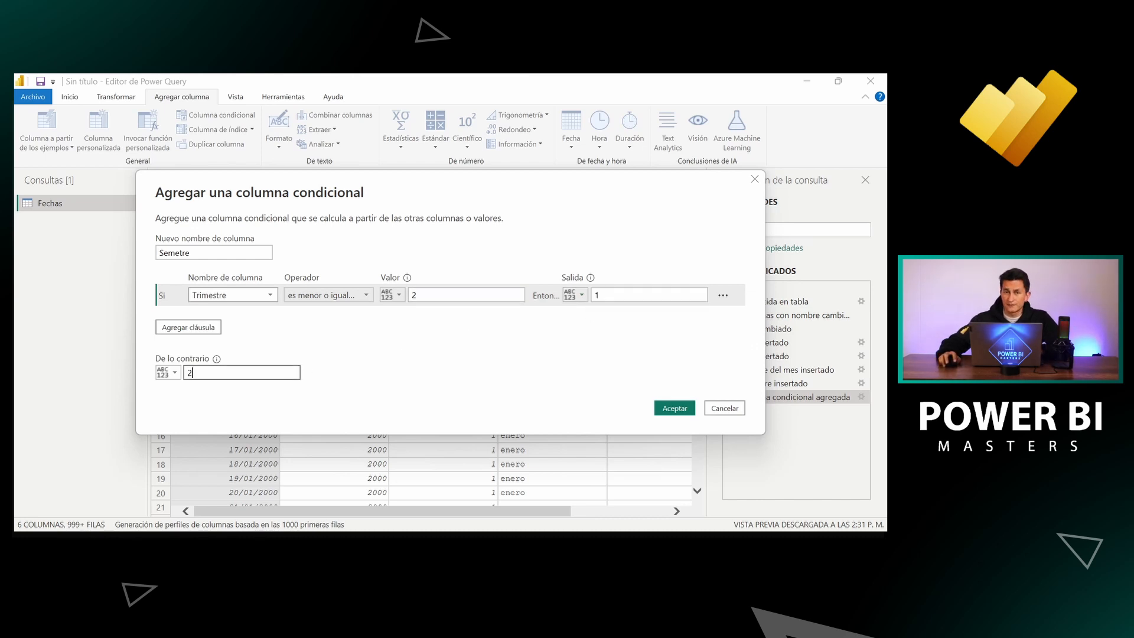
{"action": "left_click", "coordinate": [673, 408]}
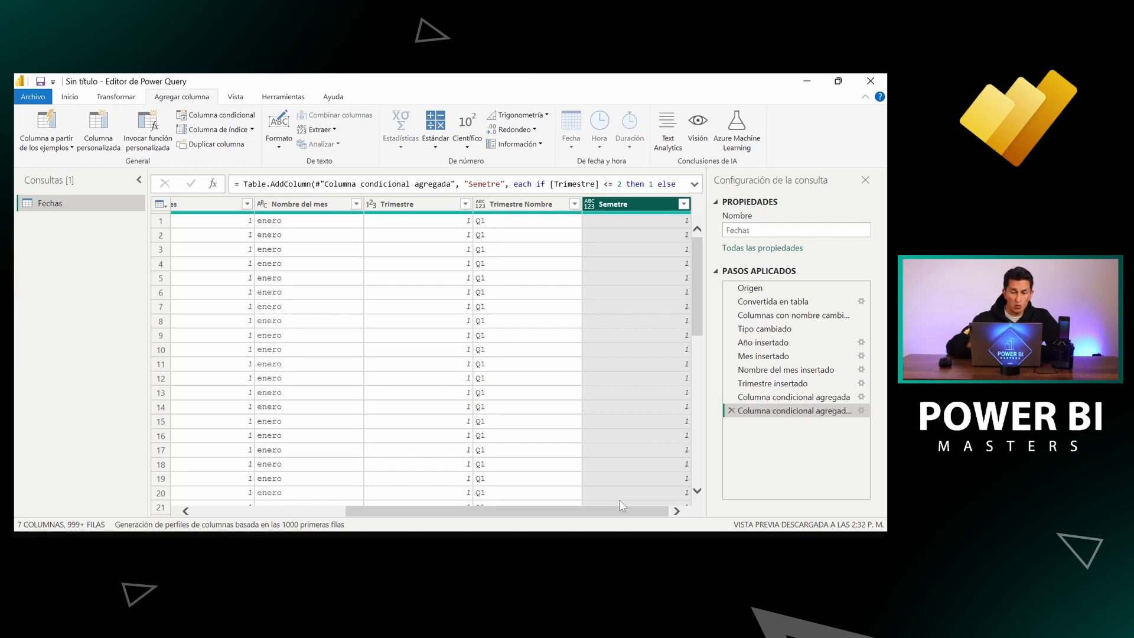
Step: Open the Fechas query in the advanced editor and switch to Tabla de Fechas.txt in Notepad
{"action": "left_click", "coordinate": [74, 99]}
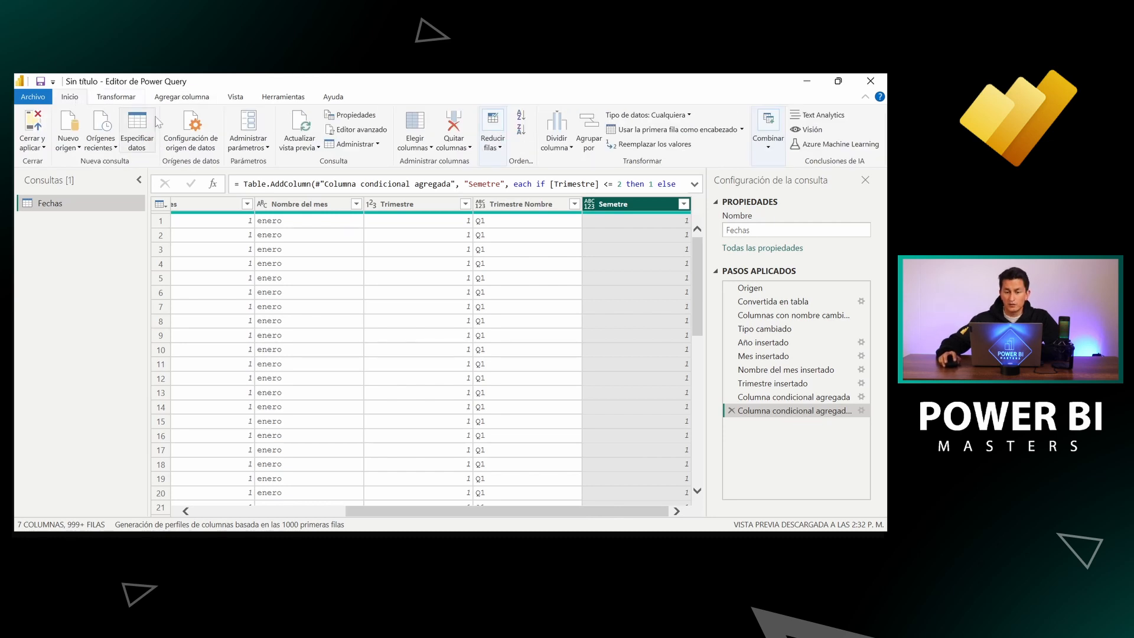
{"action": "left_click", "coordinate": [349, 135]}
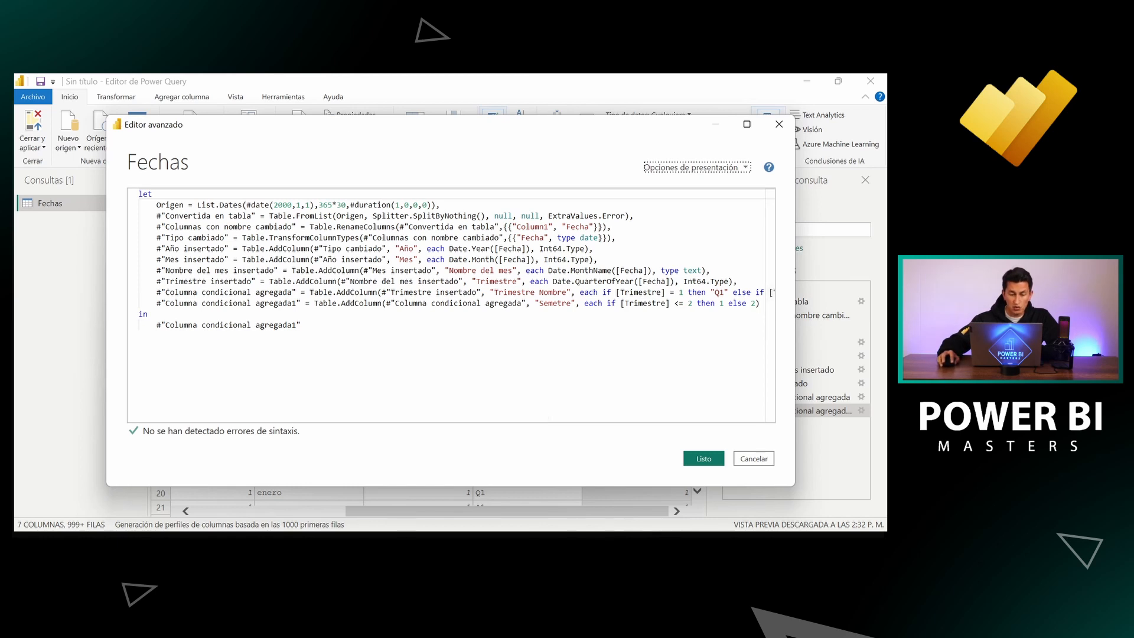
{"action": "key", "text": "alt+Tab"}
{"action": "scroll", "coordinate": [455, 317], "scroll_direction": "down", "scroll_amount": 2}
{"action": "scroll", "coordinate": [454, 317], "scroll_direction": "up", "scroll_amount": 1}
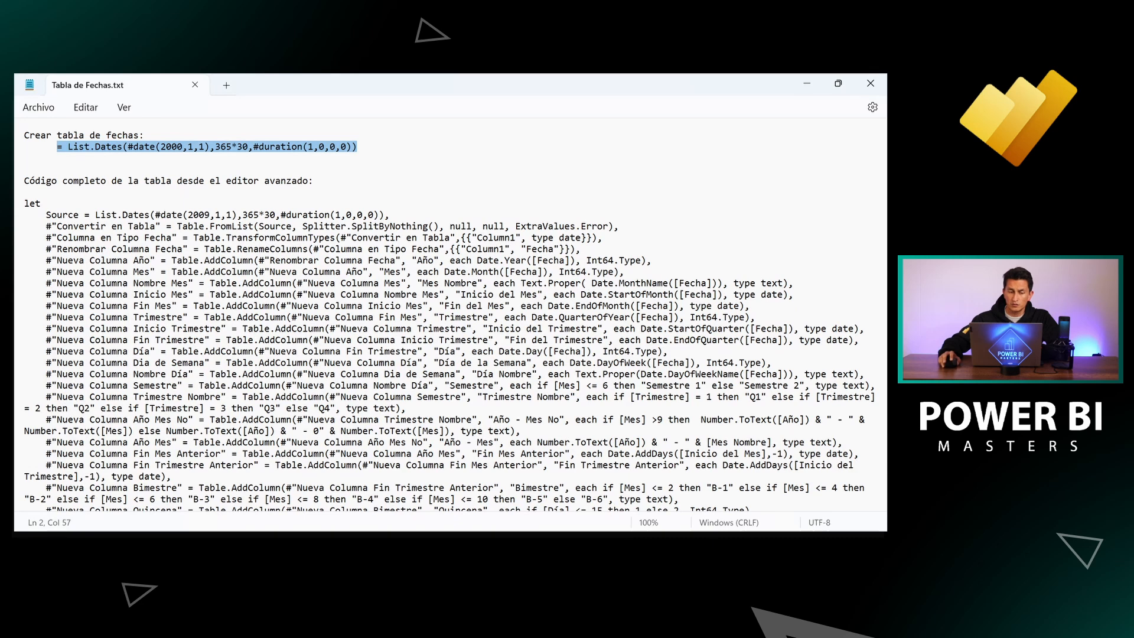
Step: Select and copy the complete date-table code, from let through the final #"Nueva Columna Año Actual y Anterior" line
{"action": "left_click", "coordinate": [27, 204]}
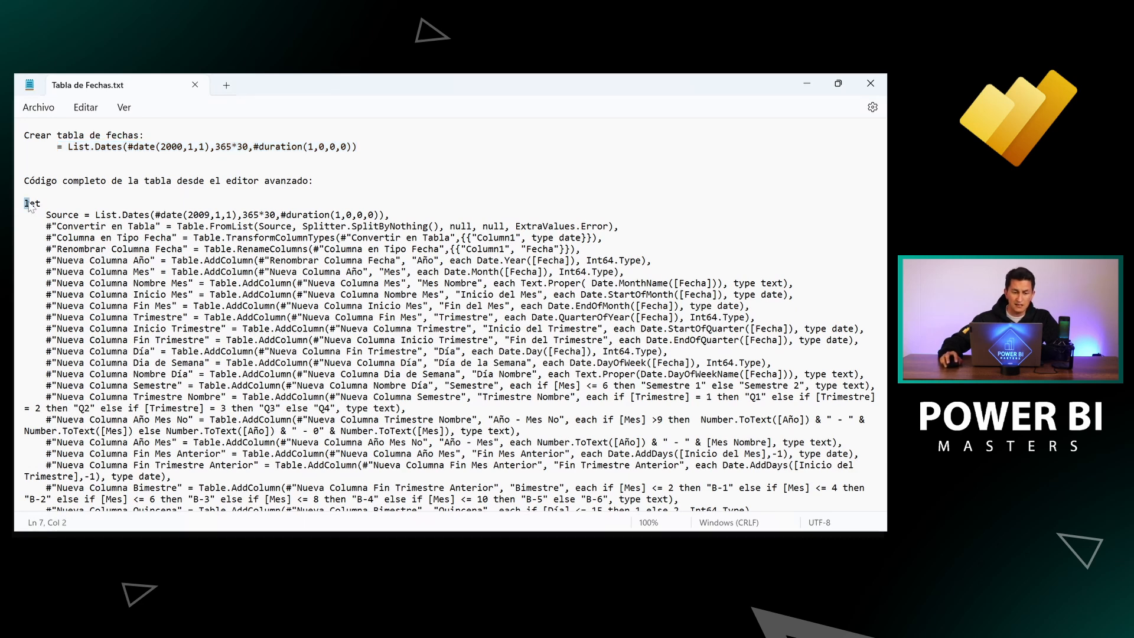
{"action": "scroll", "coordinate": [454, 317], "scroll_direction": "down", "scroll_amount": 2}
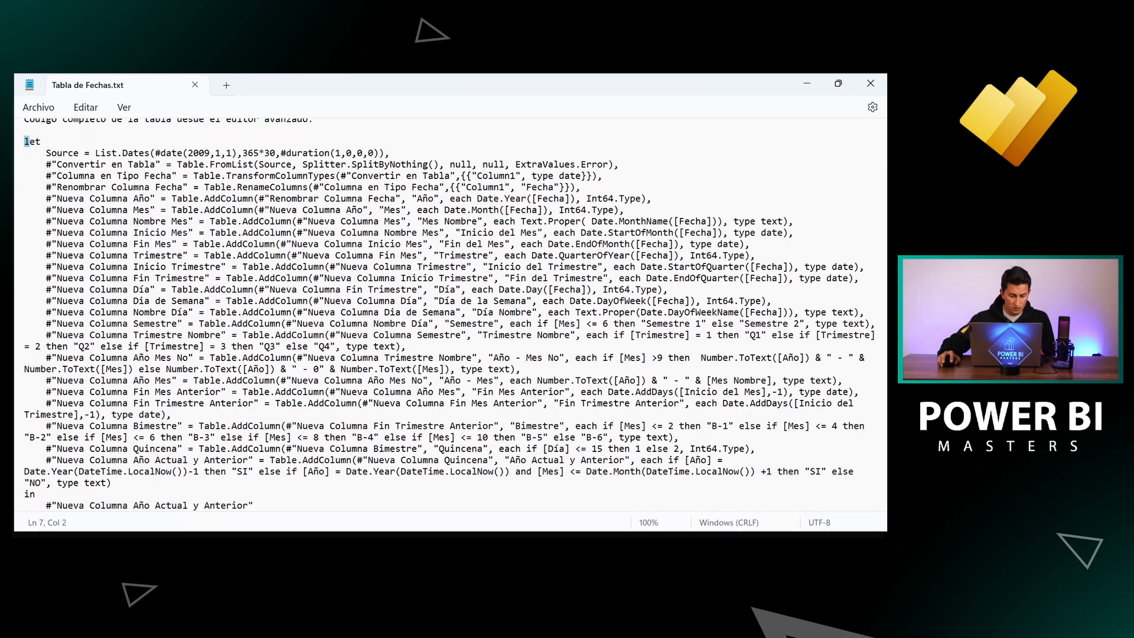
{"action": "key", "text": "ctrl+shift+End"}
{"action": "scroll", "coordinate": [455, 317], "scroll_direction": "up", "scroll_amount": 2}
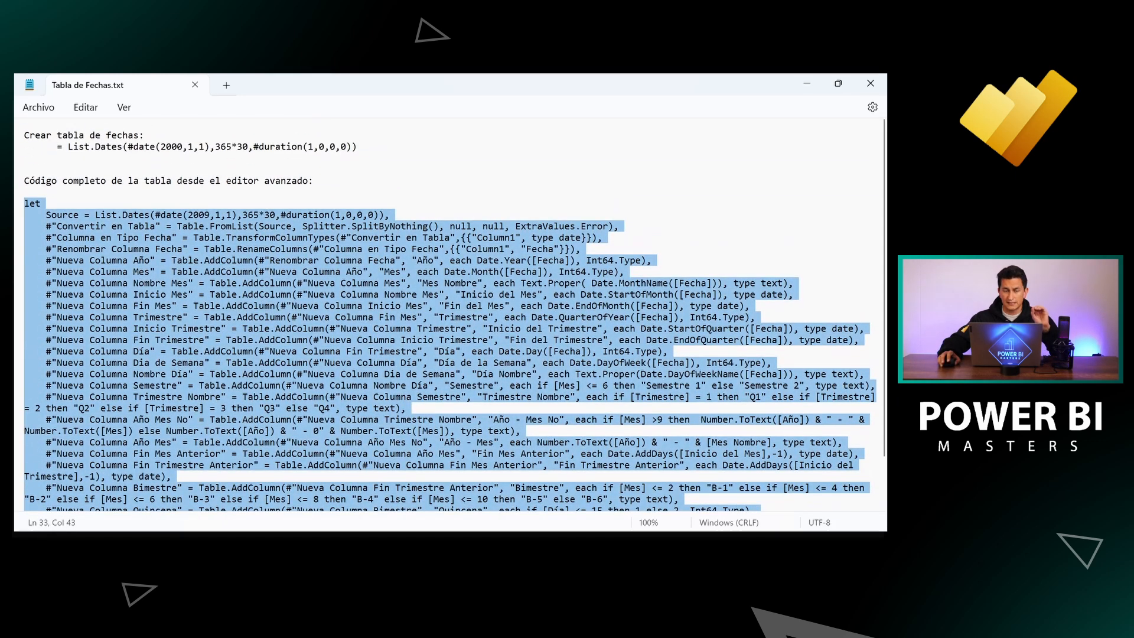
{"action": "scroll", "coordinate": [239, 475], "scroll_direction": "down", "scroll_amount": 2}
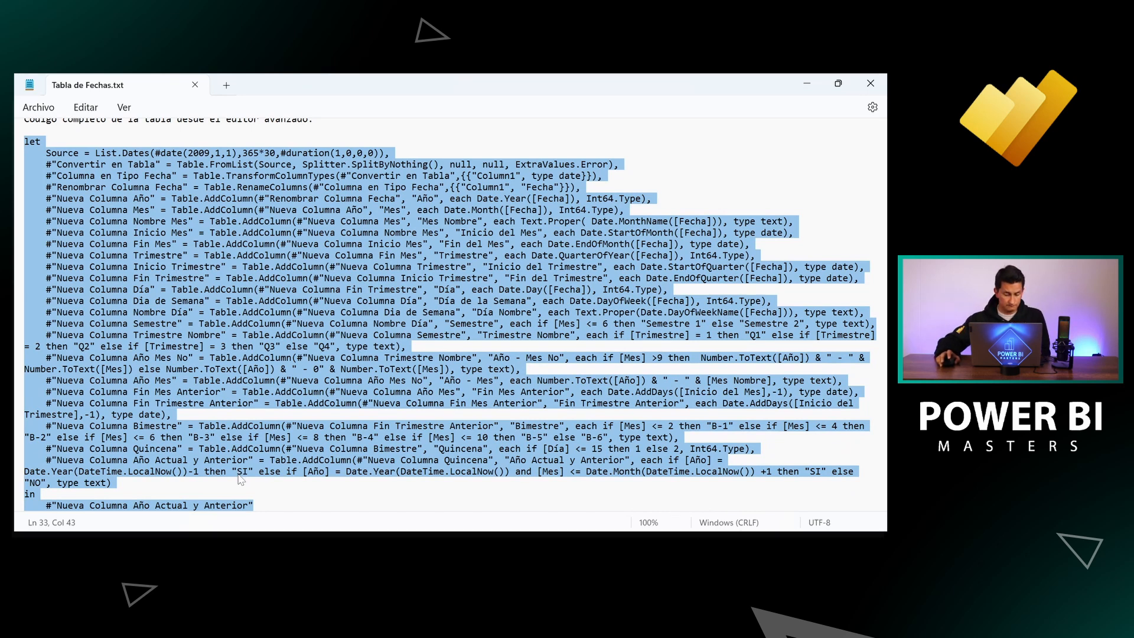
Step: Switch back to Power Query, replace all the Fechas code in the advanced editor with the copied date-table code, and apply it
{"action": "key", "text": "alt+Tab"}
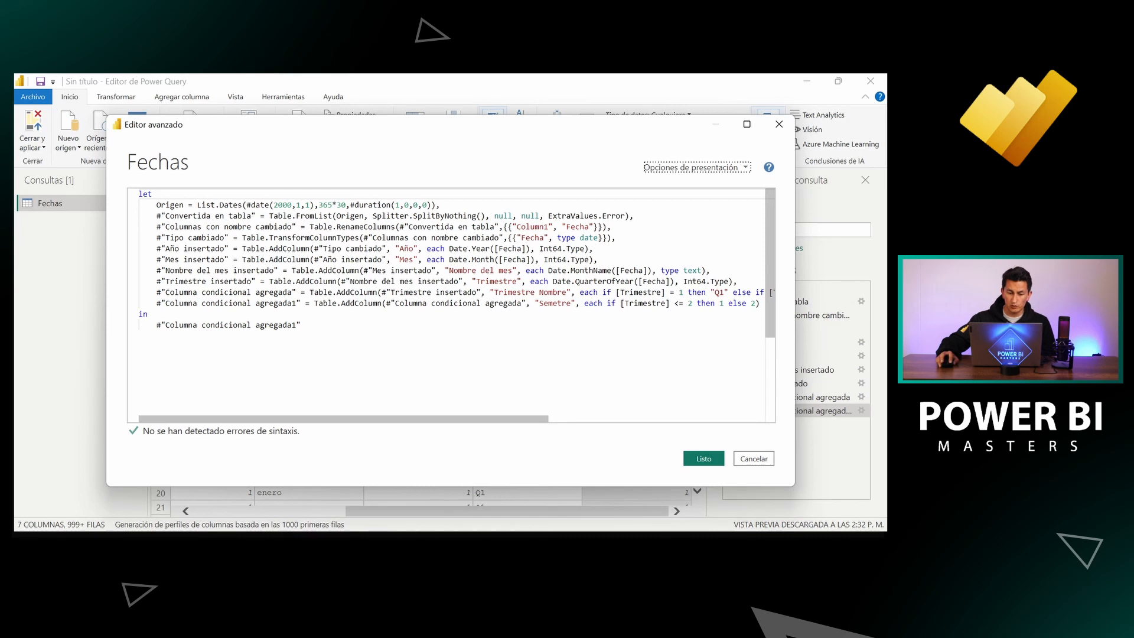
{"action": "key", "text": "shift+Up"}
{"action": "key", "text": "shift+Up"}
{"action": "key", "text": "shift+Up"}
{"action": "key", "text": "shift+Up"}
{"action": "key", "text": "shift+Up"}
{"action": "key", "text": "shift+Up"}
{"action": "key", "text": "shift+Up"}
{"action": "key", "text": "shift+Up"}
{"action": "key", "text": "shift+Up"}
{"action": "key", "text": "shift+Up"}
{"action": "key", "text": "shift+Up"}
{"action": "key", "text": "shift+Up"}
{"action": "key", "text": "shift+Home"}
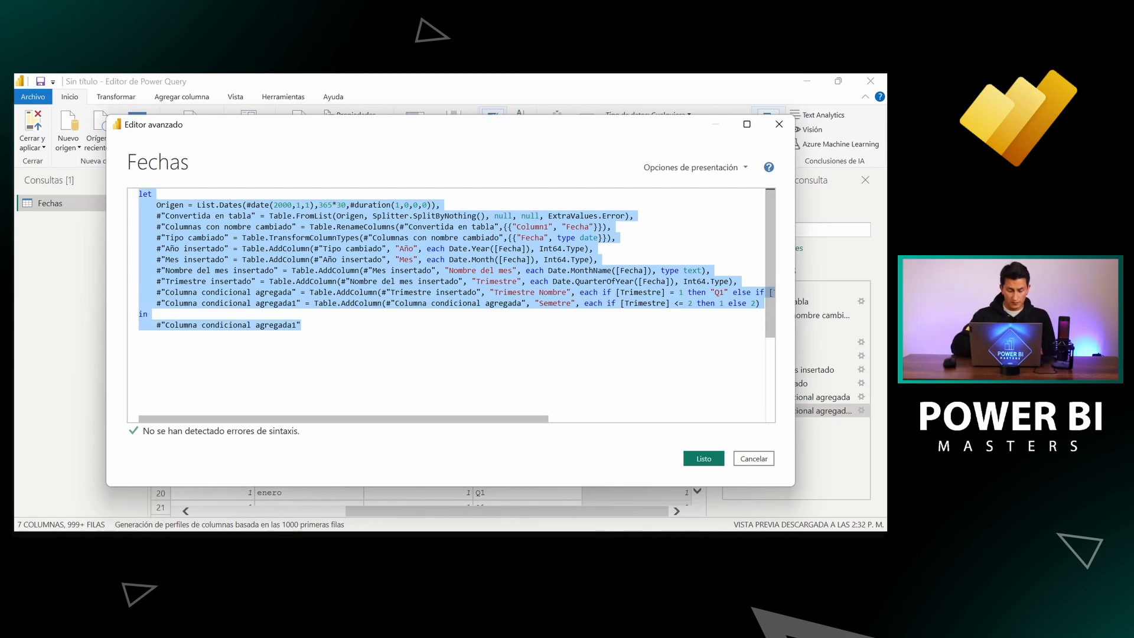
{"action": "key", "text": "ctrl+v"}
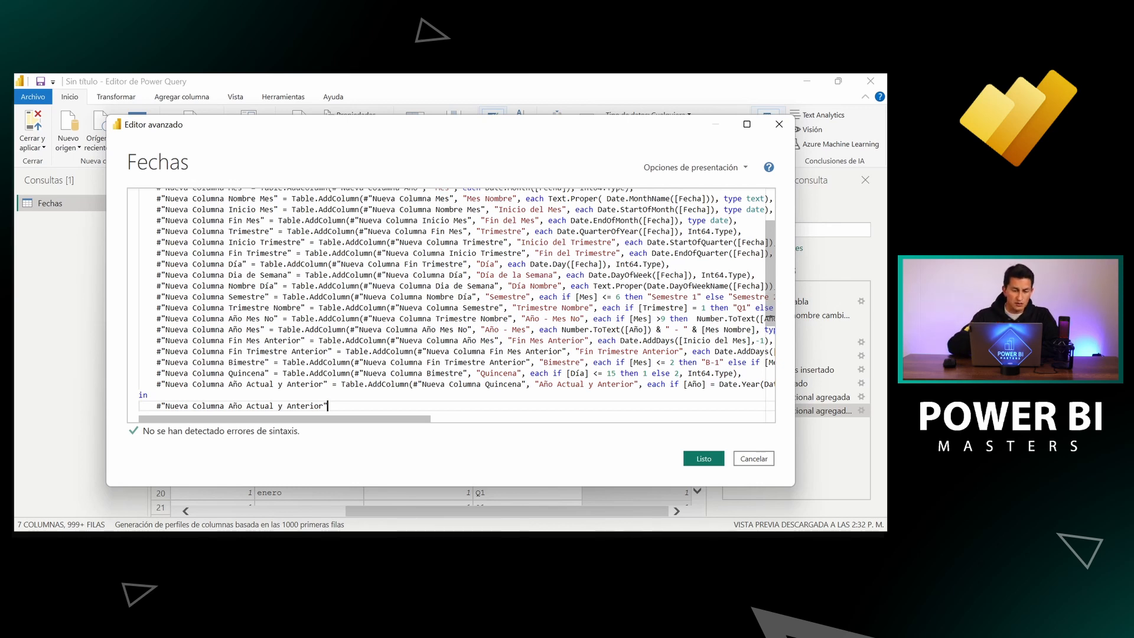
{"action": "scroll", "coordinate": [769, 317], "scroll_direction": "down", "scroll_amount": 4}
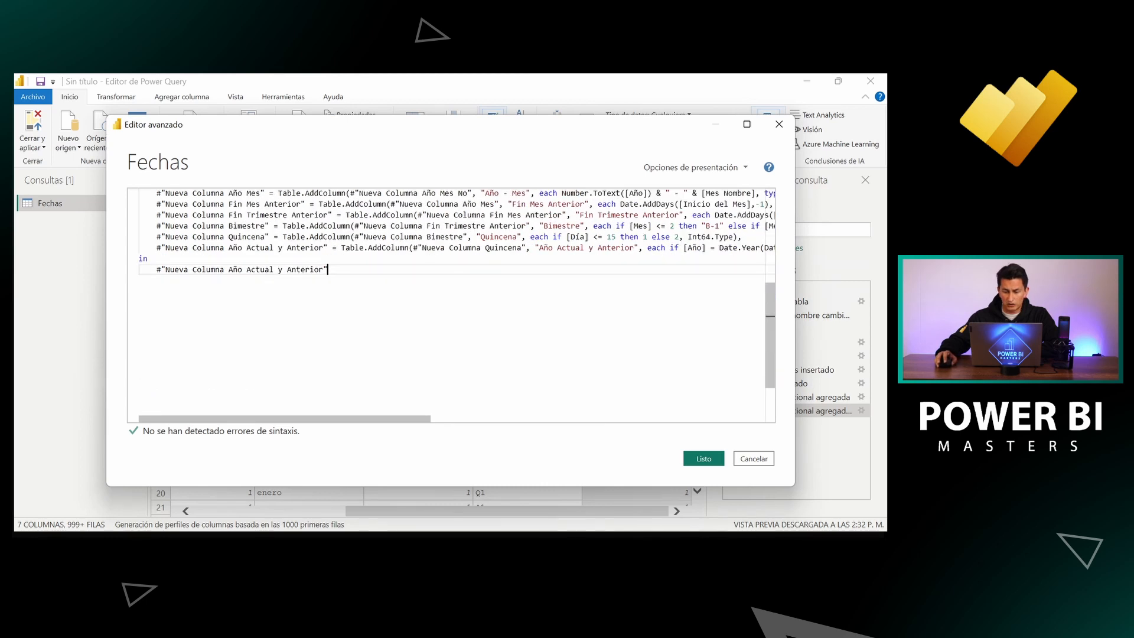
{"action": "scroll", "coordinate": [769, 317], "scroll_direction": "up", "scroll_amount": 10}
{"action": "left_click", "coordinate": [703, 458]}
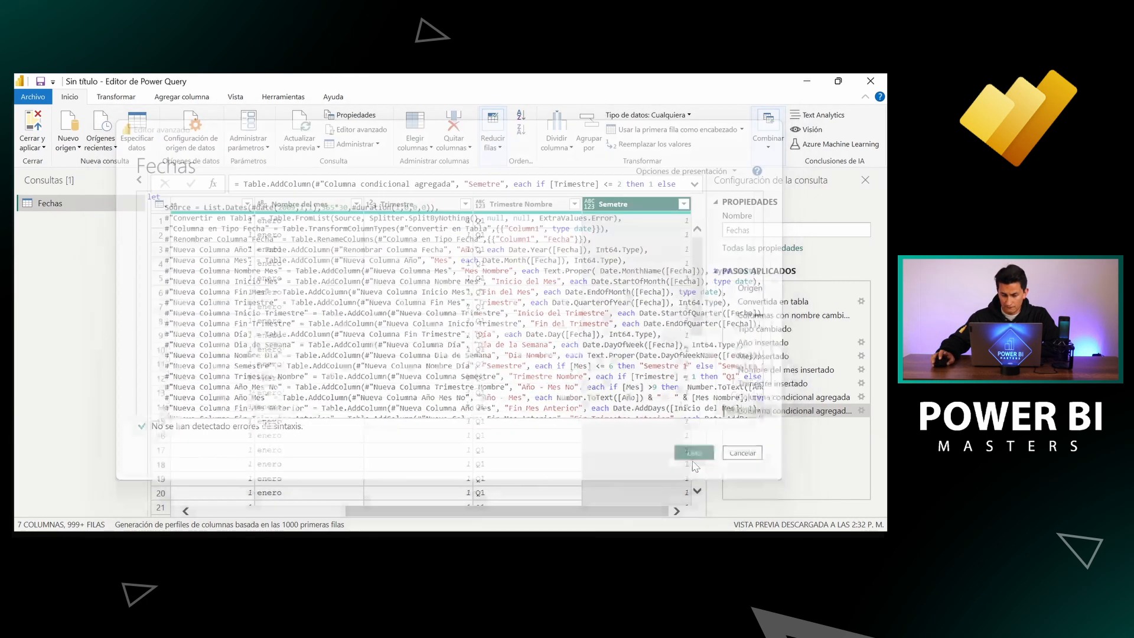